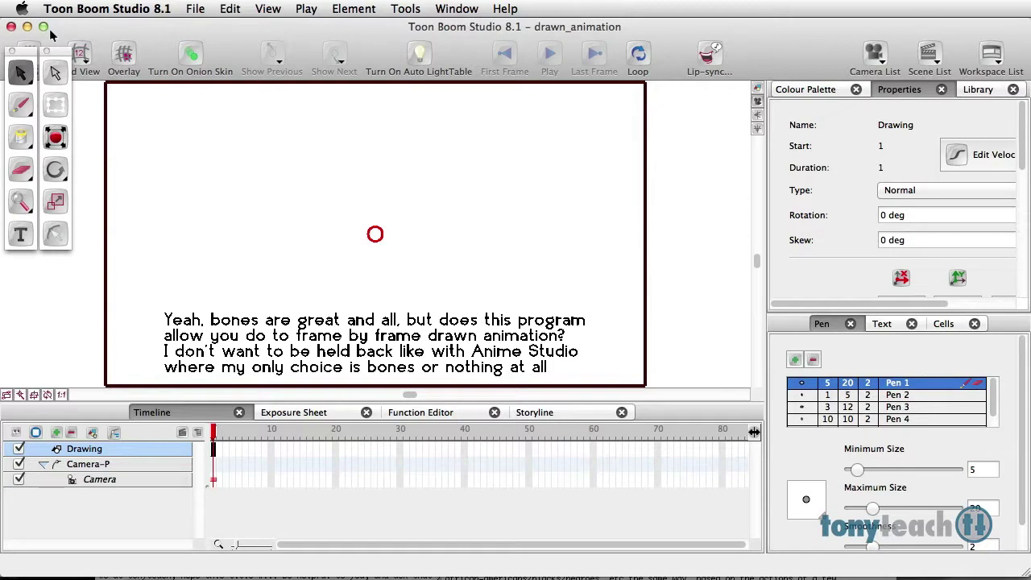
Step: Delete the caption text from the stage, leaving only the small red circle
left_click(258, 325)
key("Delete")
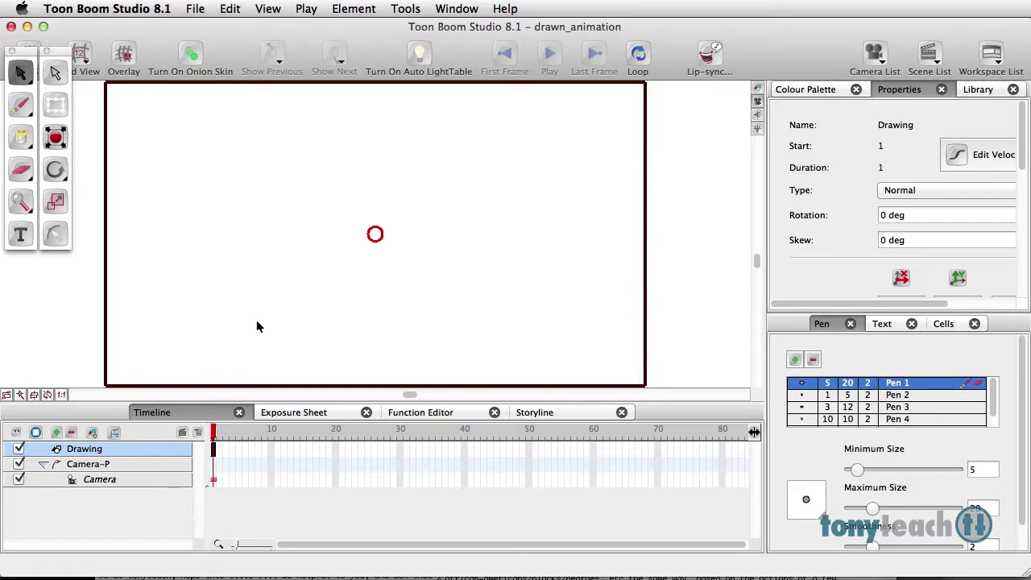
Step: With the freehand Brush, draw a black circle left of the red circle on frame 1
left_click(22, 108)
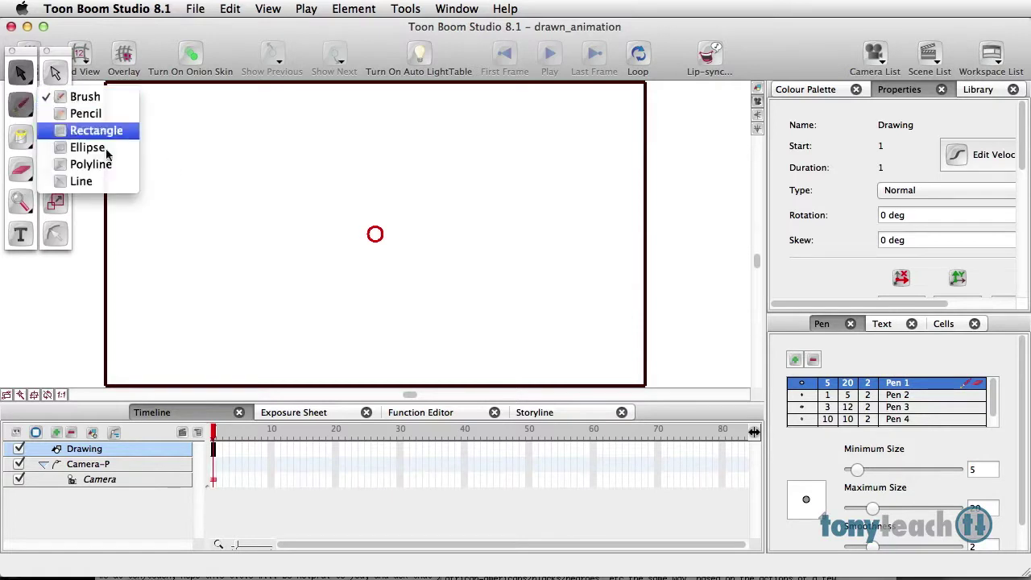
left_click(87, 97)
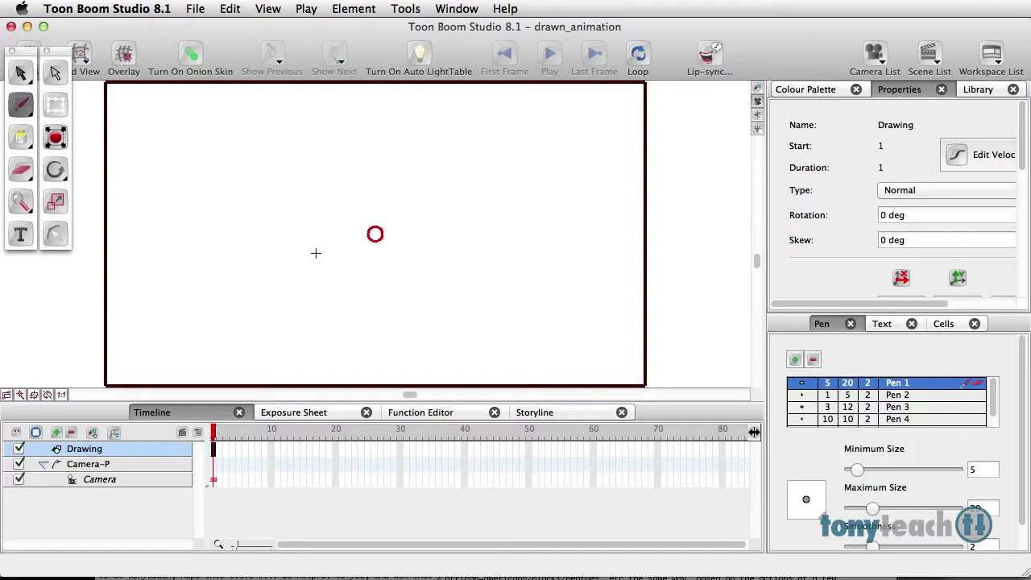
mouse_move(316, 248)
left_mouse_down()
mouse_move(288, 248)
mouse_move(275, 301)
mouse_move(349, 292)
mouse_move(330, 248)
mouse_move(306, 240)
left_mouse_up()
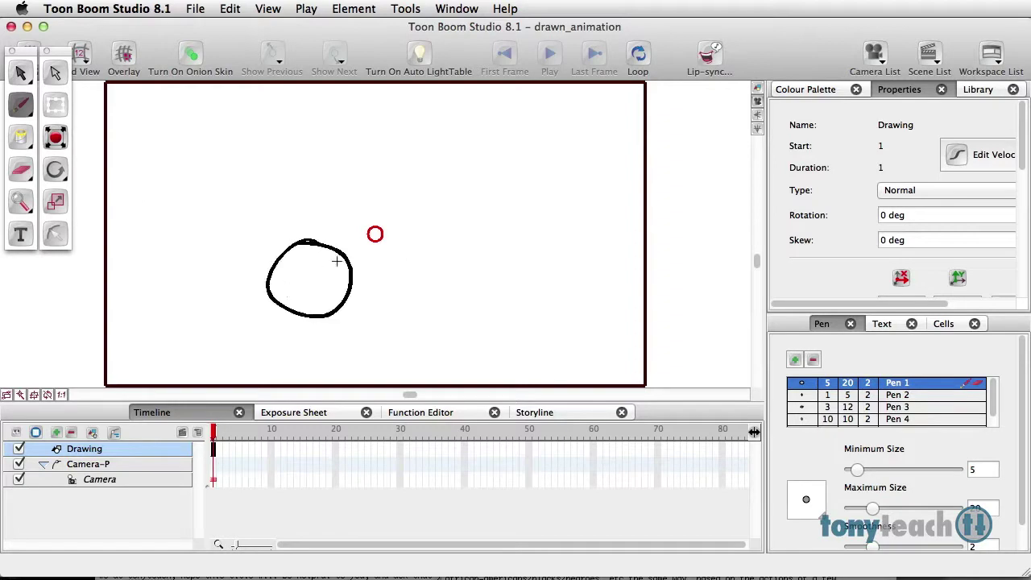
Step: On frame 4, show three previous onion-skin drawings and draw small upper-right and big lower-left circles
left_click(234, 451)
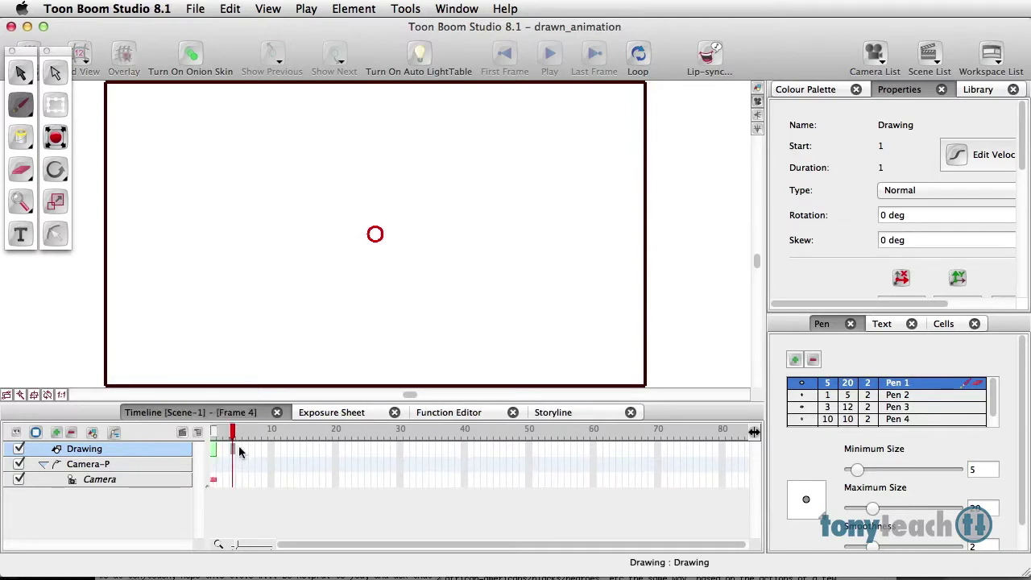
left_click(196, 61)
left_click(279, 55)
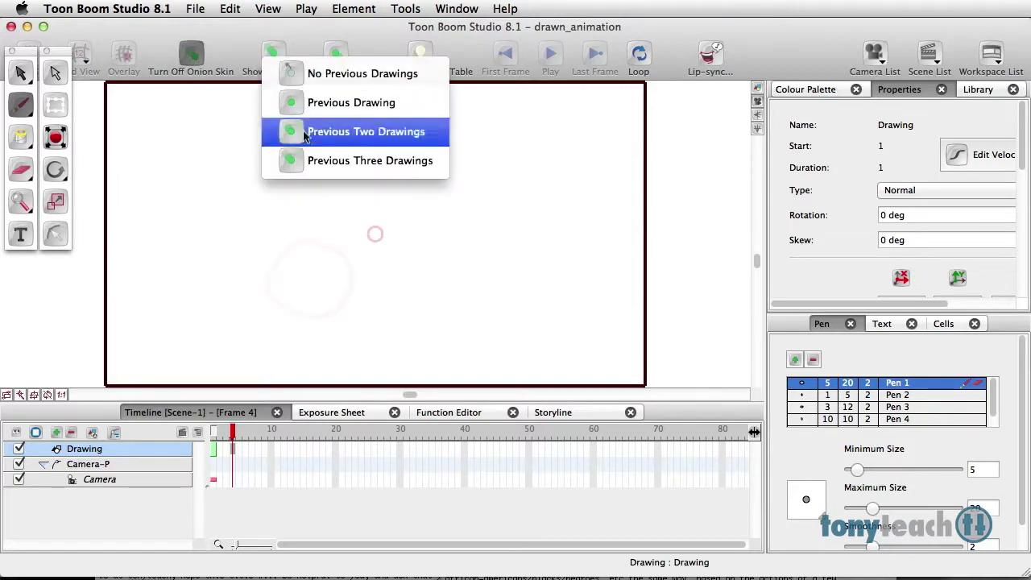
left_click(312, 161)
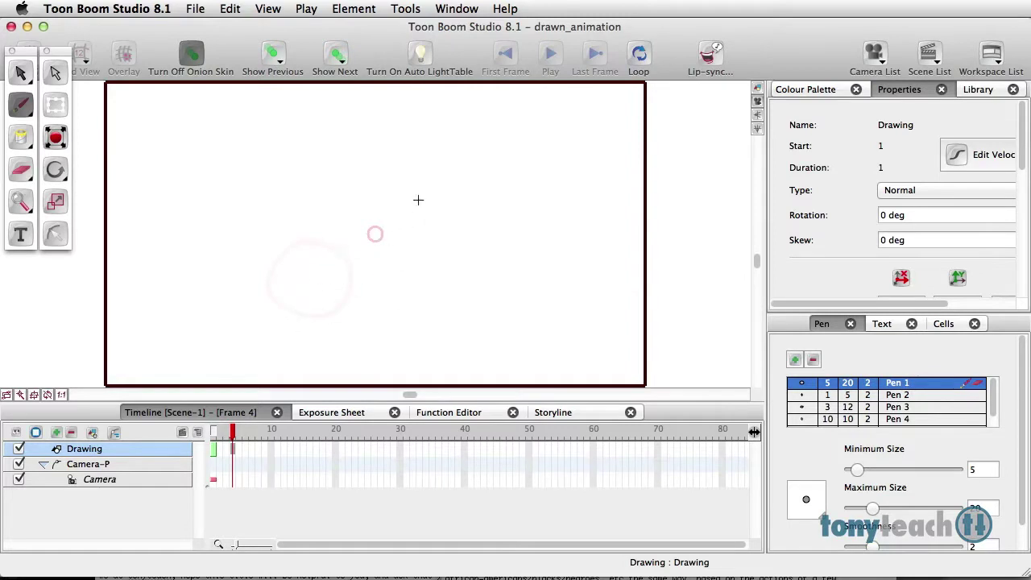
mouse_move(430, 191)
left_mouse_down()
mouse_move(420, 201)
mouse_move(438, 201)
mouse_move(428, 190)
left_mouse_up()
mouse_move(312, 256)
left_mouse_down()
mouse_move(283, 270)
mouse_move(278, 293)
mouse_move(293, 314)
mouse_move(336, 299)
mouse_move(337, 279)
mouse_move(303, 257)
left_mouse_up()
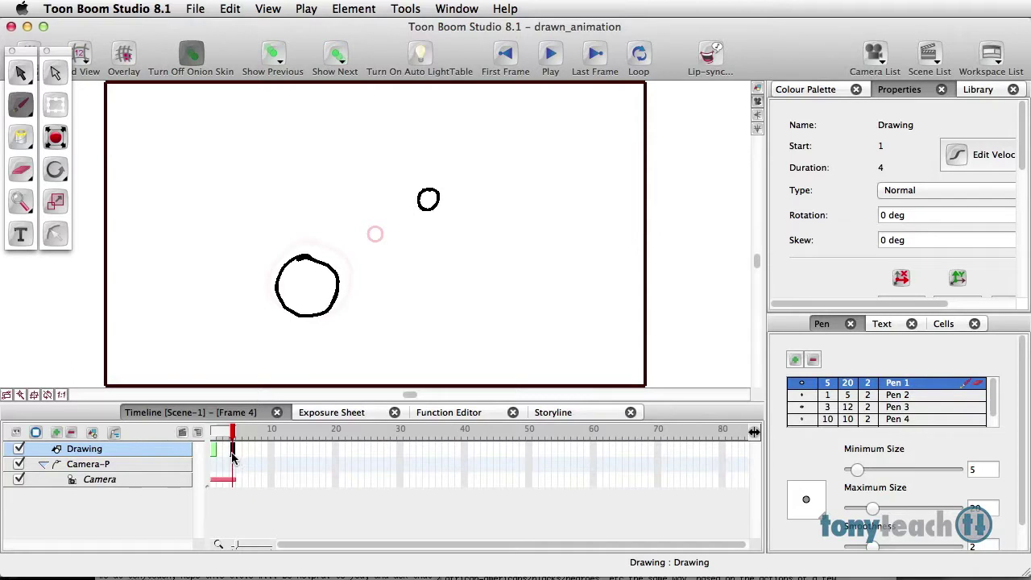
Step: Move the two-circle drawing from frame 4 to frame 5
left_click(232, 456)
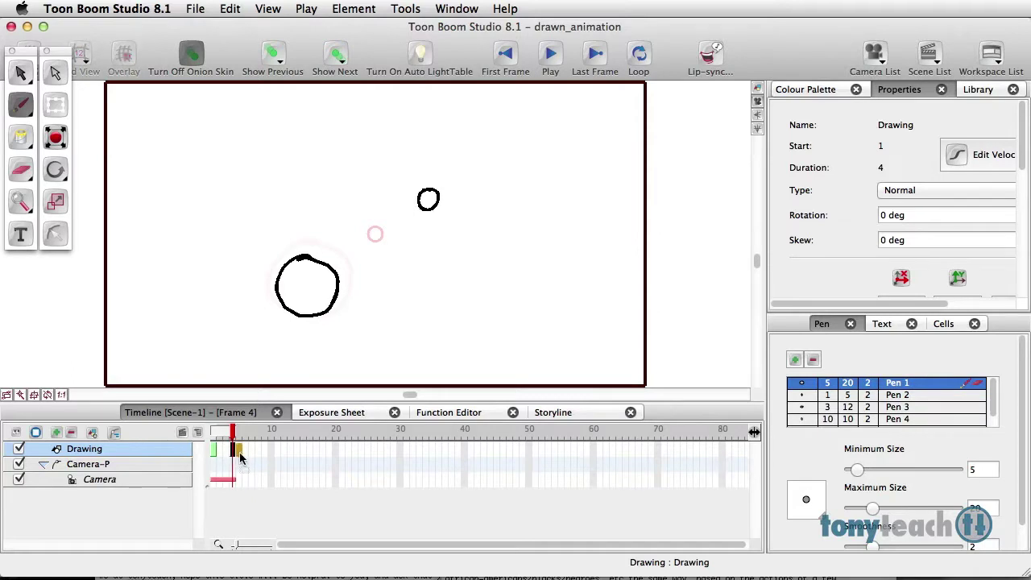
left_click_drag(234, 456, 240, 456)
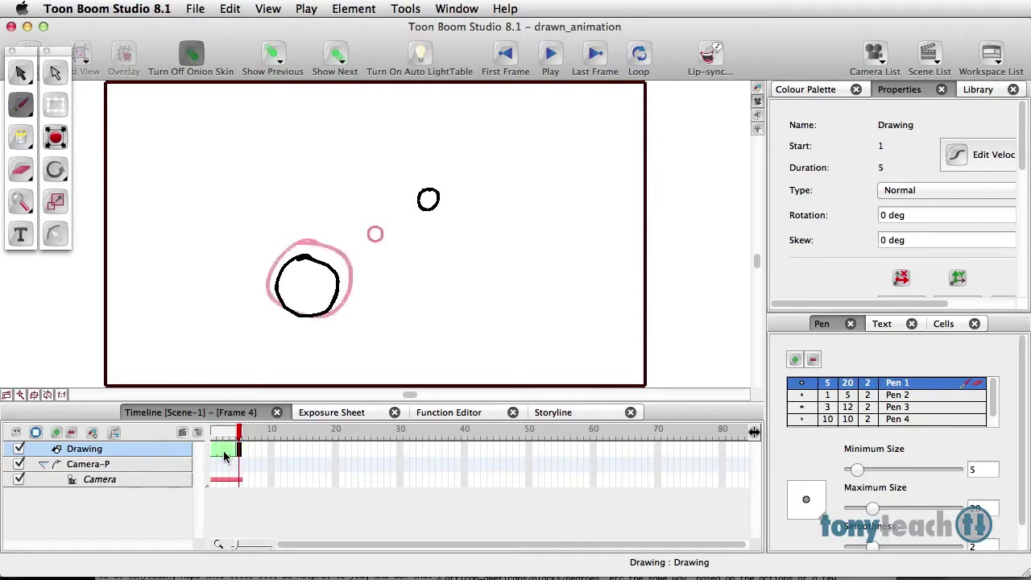
left_click(226, 456)
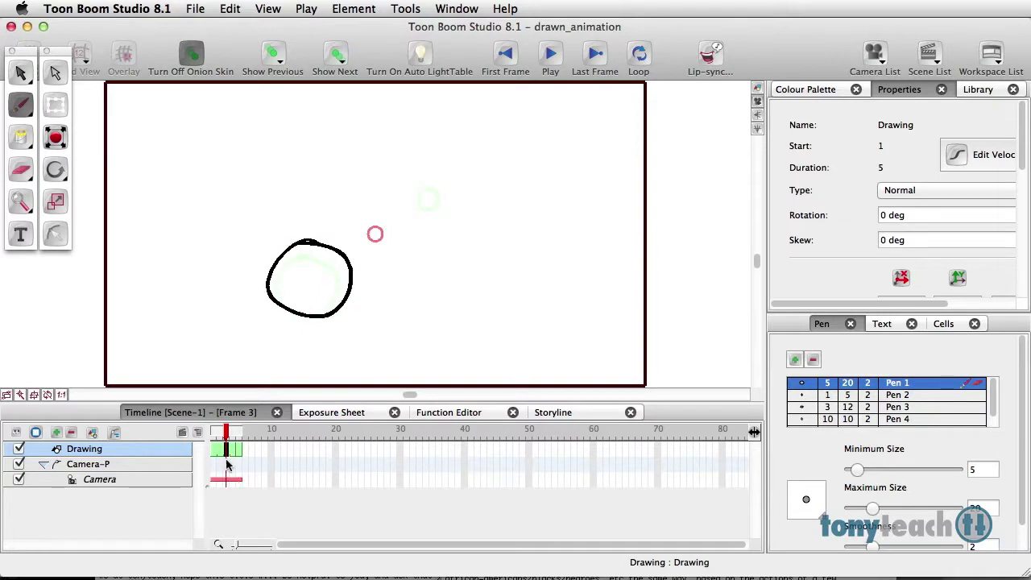
Step: Clear frames 2–4, check frames 1 and 5, and settle on empty frame 3
left_click(221, 452)
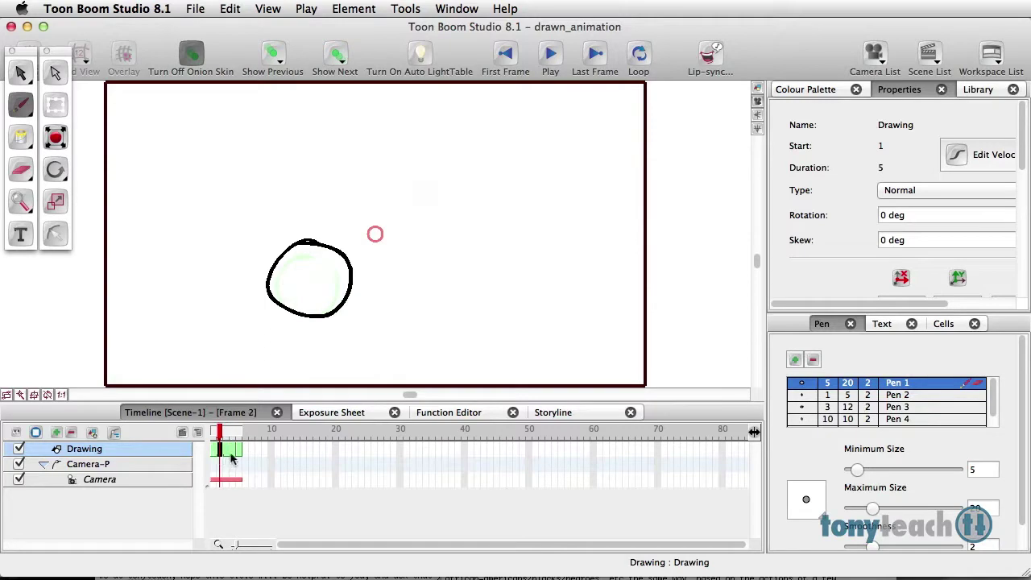
left_click_drag(233, 455, 221, 456)
key("Delete")
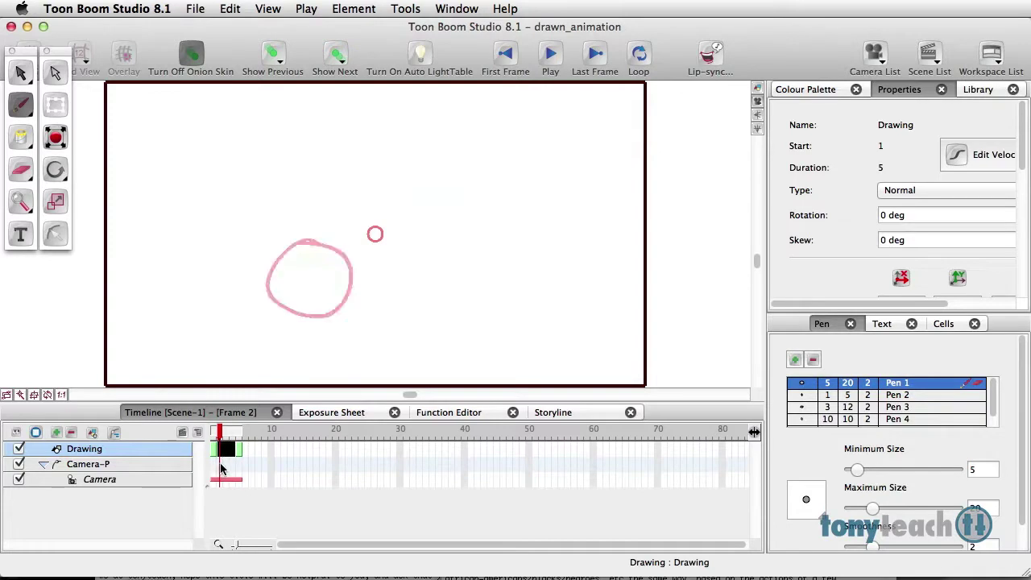
left_click(214, 452)
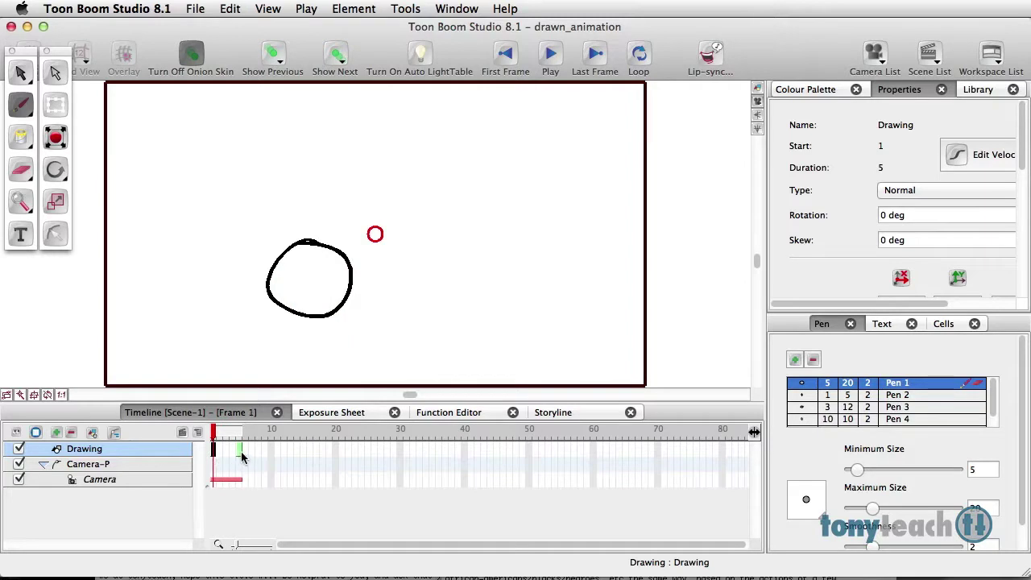
left_click(238, 457)
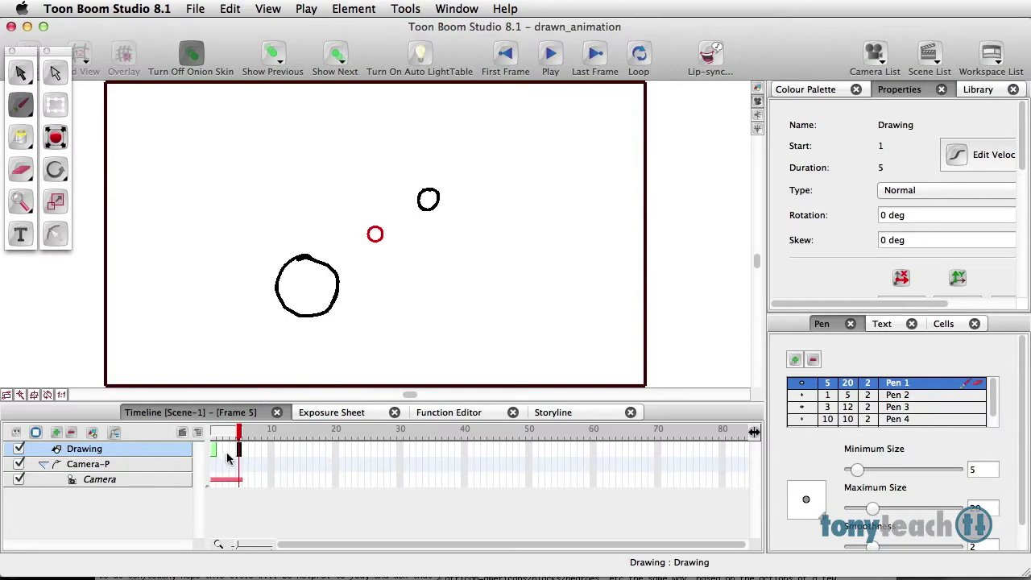
left_click(228, 457)
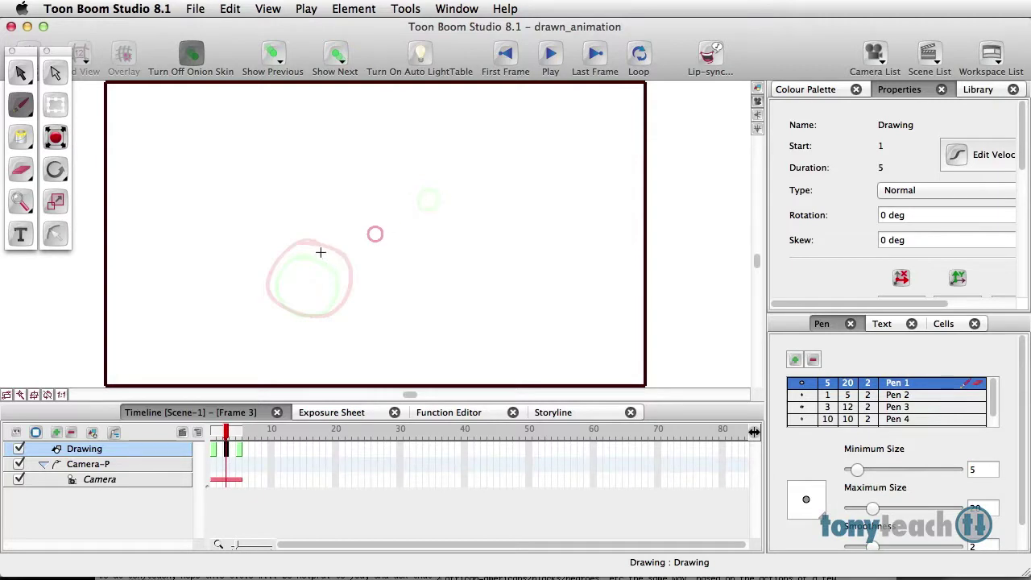
Step: Brush the frame 3 blob with a tail into a small loop, then Smooth its outline
mouse_move(336, 253)
left_mouse_down()
mouse_move(286, 264)
mouse_move(276, 287)
mouse_move(297, 321)
mouse_move(326, 317)
mouse_move(348, 294)
mouse_move(360, 244)
mouse_move(393, 220)
mouse_move(420, 219)
mouse_move(424, 203)
mouse_move(413, 201)
mouse_move(309, 255)
left_mouse_up()
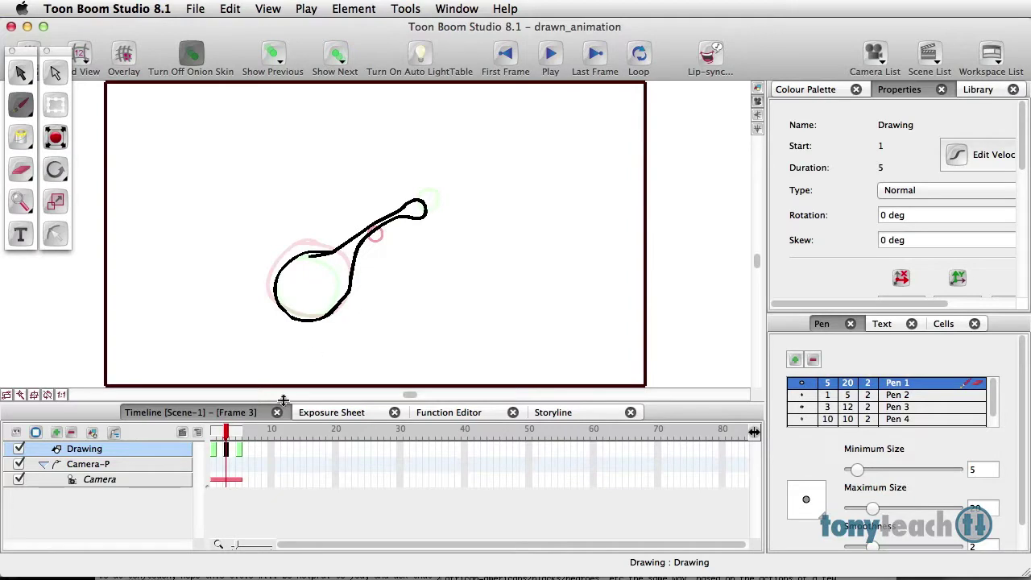
left_click(333, 320)
left_click(330, 318)
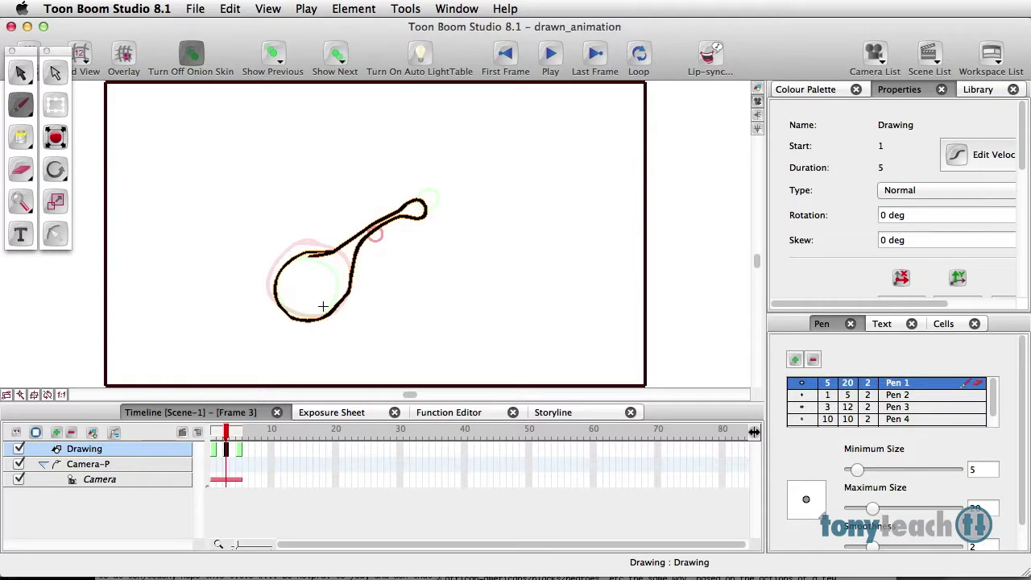
right_click(313, 323)
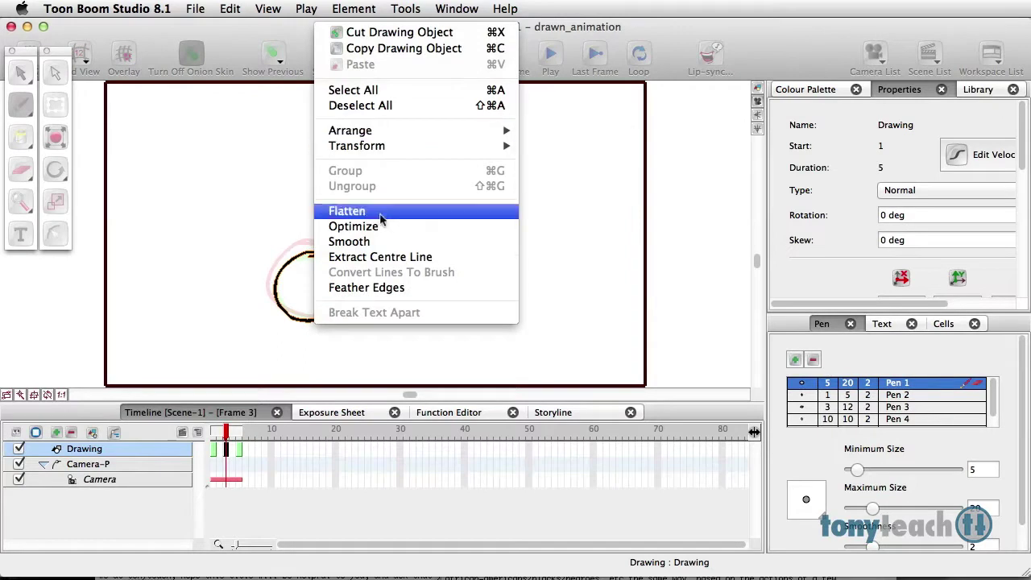
left_click(377, 242)
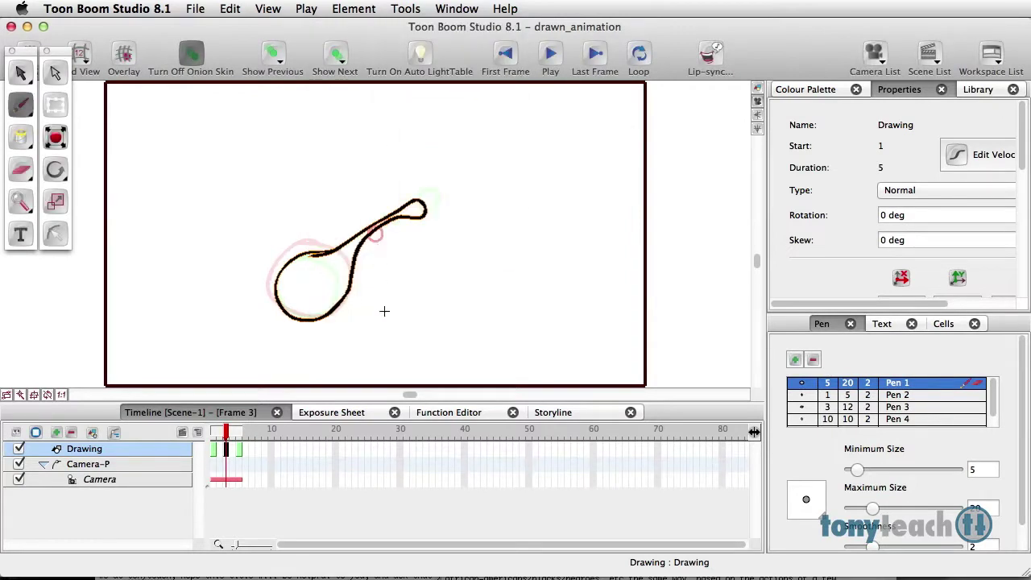
left_click(218, 455)
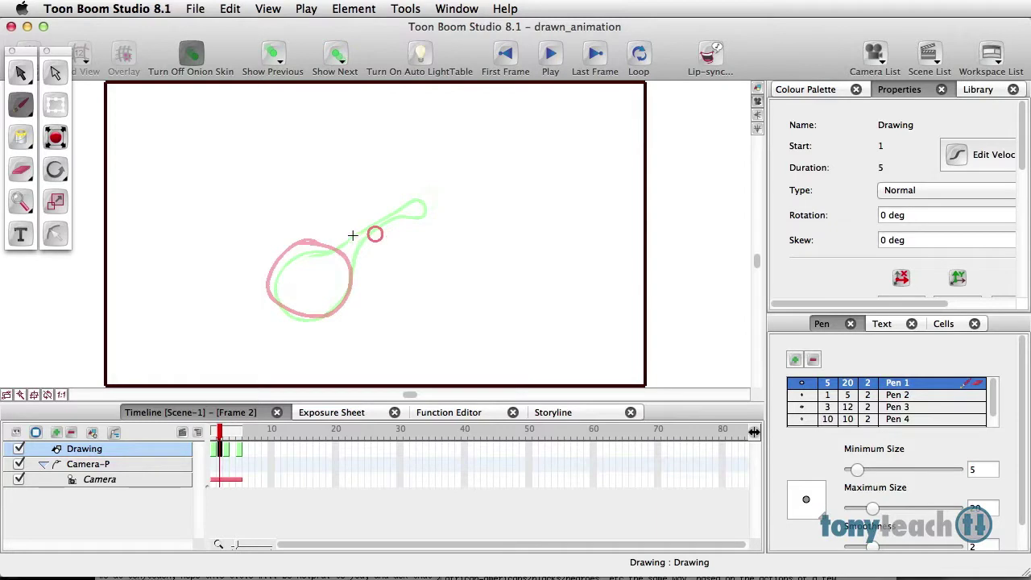
Step: Draw the frame 2 outline of the circle starting to stretch, then compare frames 1 and 2
mouse_move(332, 243)
left_mouse_down()
mouse_move(281, 270)
mouse_move(279, 304)
mouse_move(293, 317)
mouse_move(352, 288)
mouse_move(364, 244)
mouse_move(394, 214)
mouse_move(380, 208)
mouse_move(331, 245)
left_mouse_up()
left_click_drag(219, 435, 239, 456)
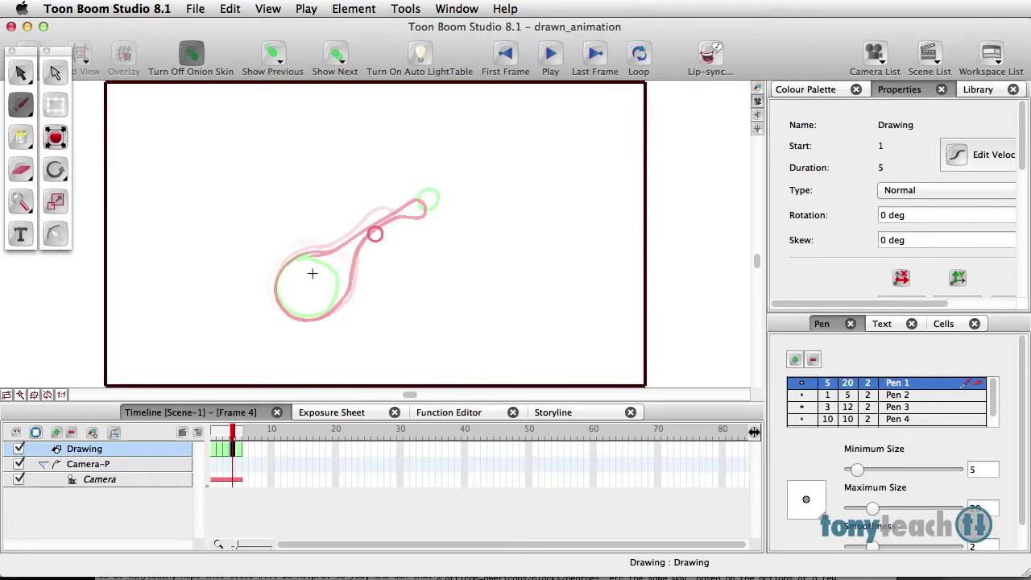
Step: Set onion skin to show one previous drawing and one next drawing
left_click(282, 59)
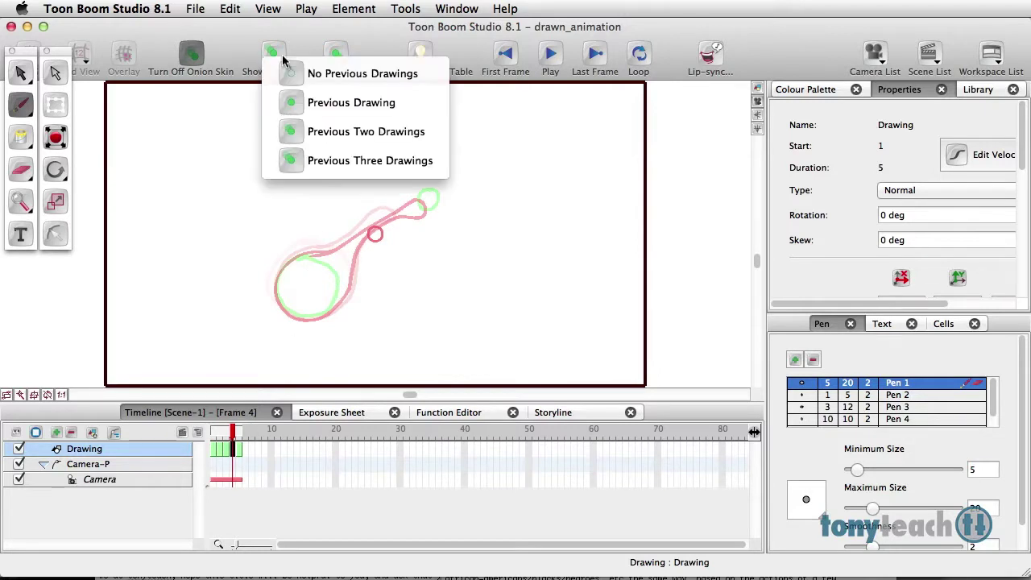
left_click(298, 102)
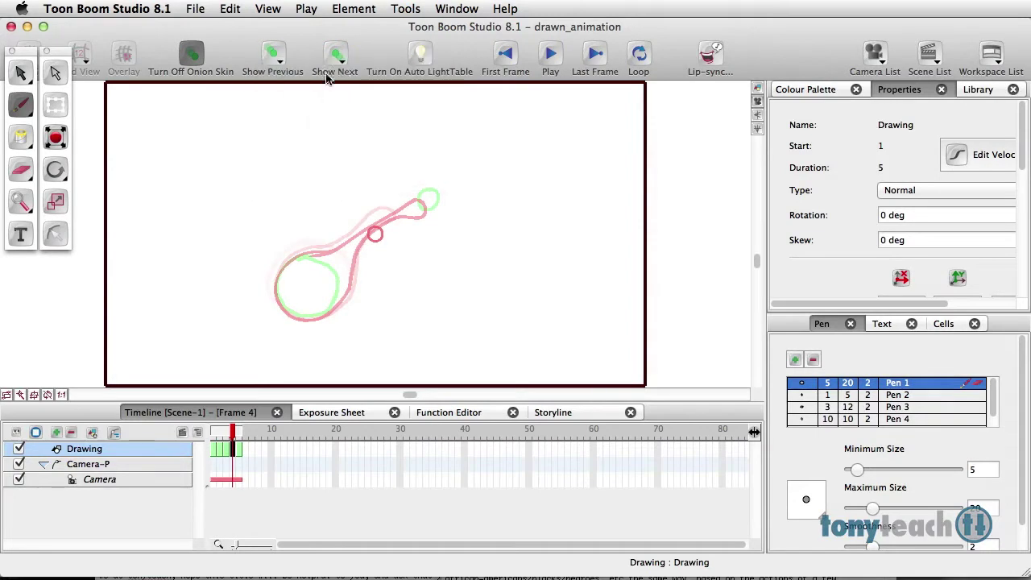
left_click(337, 56)
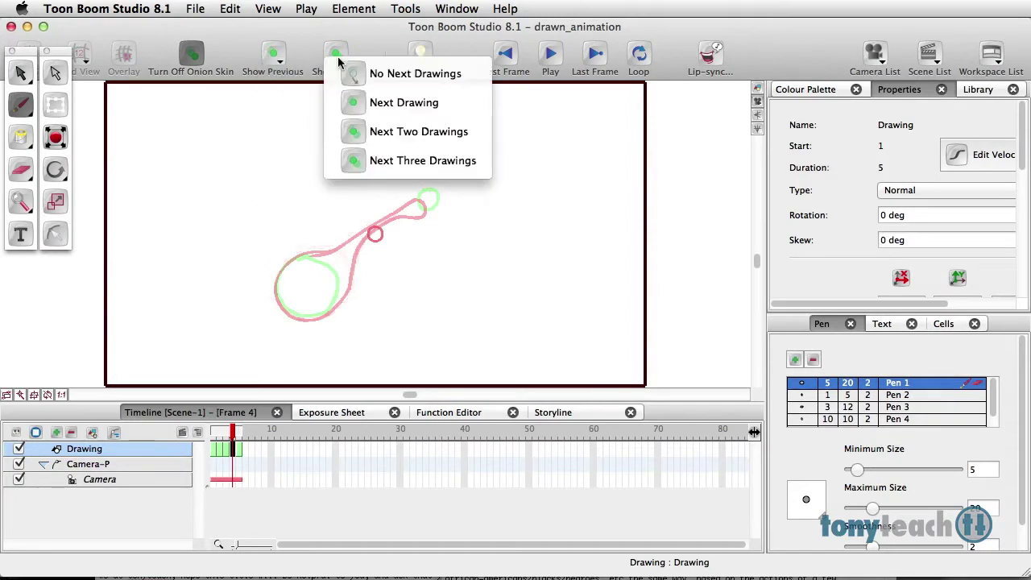
left_click(359, 103)
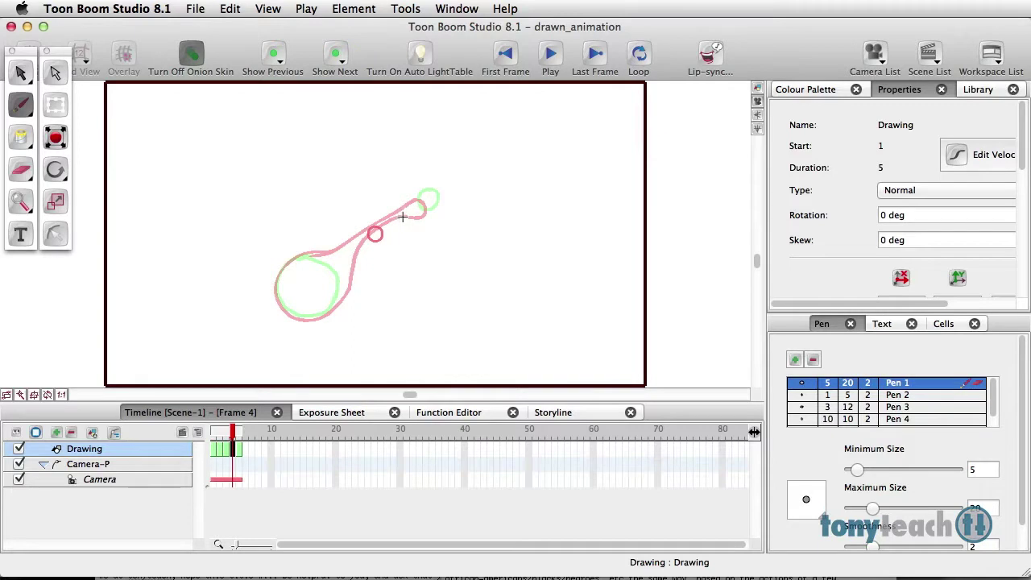
Step: Brush the frame 4 blob stretched toward the small loop, redoing one stroke after an undo
mouse_move(431, 209)
left_mouse_down()
mouse_move(421, 191)
mouse_move(403, 205)
mouse_move(333, 299)
mouse_move(292, 324)
mouse_move(279, 302)
mouse_move(288, 260)
left_mouse_up()
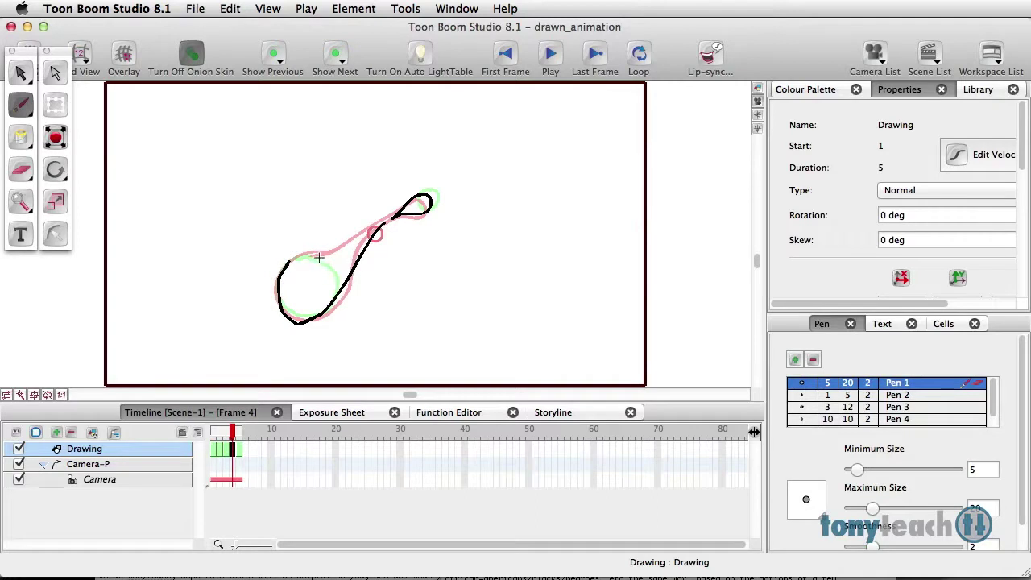
key("super+z")
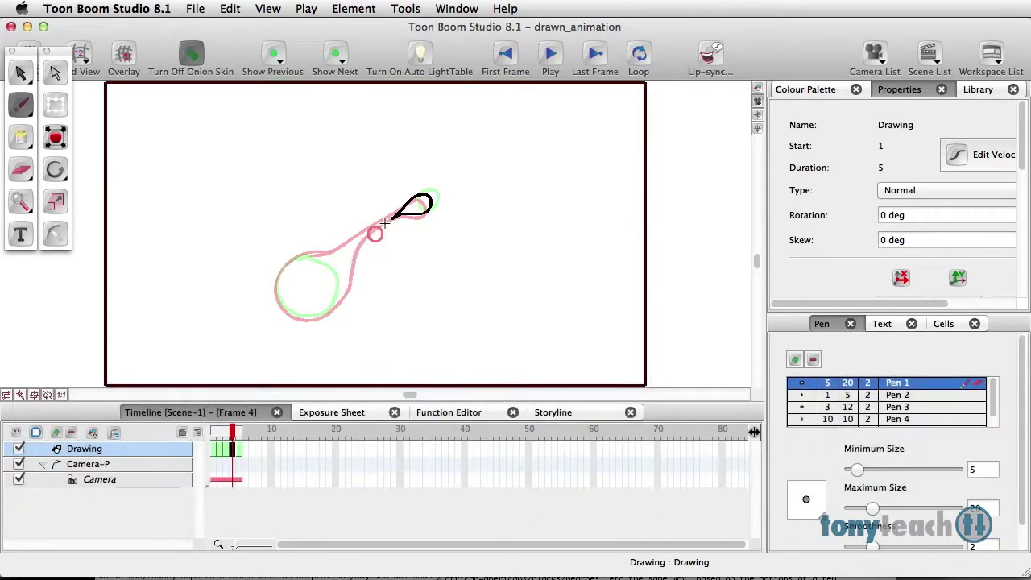
mouse_move(386, 222)
left_mouse_down()
mouse_move(339, 295)
mouse_move(315, 318)
mouse_move(293, 314)
mouse_move(283, 277)
mouse_move(380, 218)
left_mouse_up()
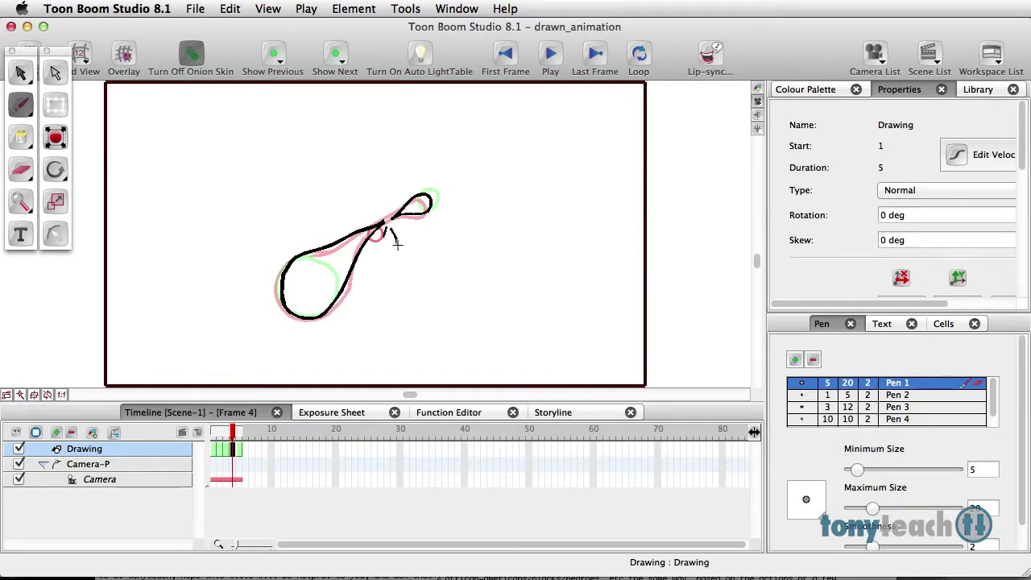
mouse_move(398, 225)
left_mouse_down()
mouse_move(404, 234)
mouse_move(395, 192)
mouse_move(369, 210)
left_mouse_up()
Step: Scrub the timeline to replay the circle splitting, then stop on empty frame 6
left_click(228, 434)
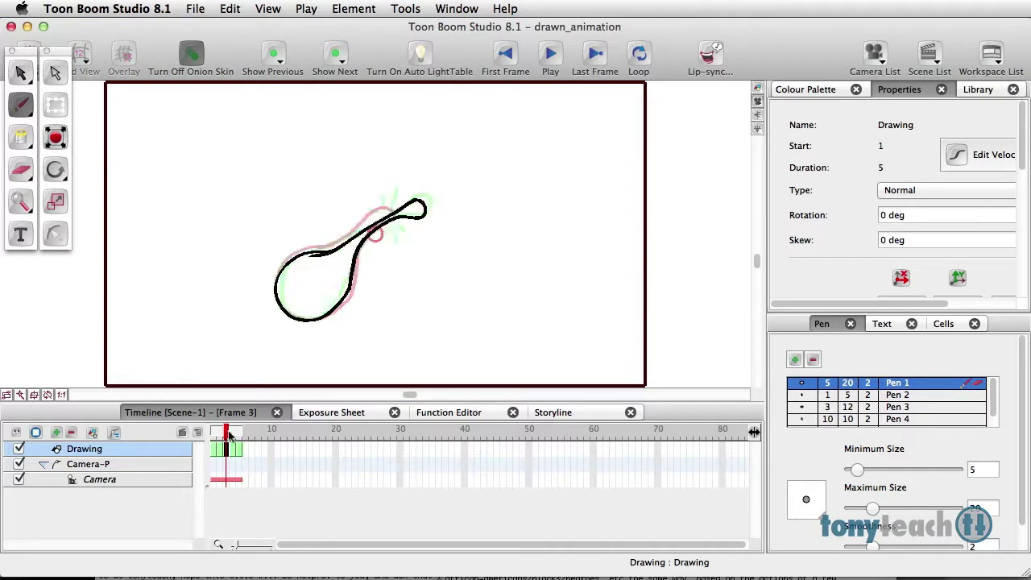
mouse_move(228, 434)
left_mouse_down()
mouse_move(215, 434)
mouse_move(265, 435)
mouse_move(213, 436)
mouse_move(238, 437)
left_mouse_up()
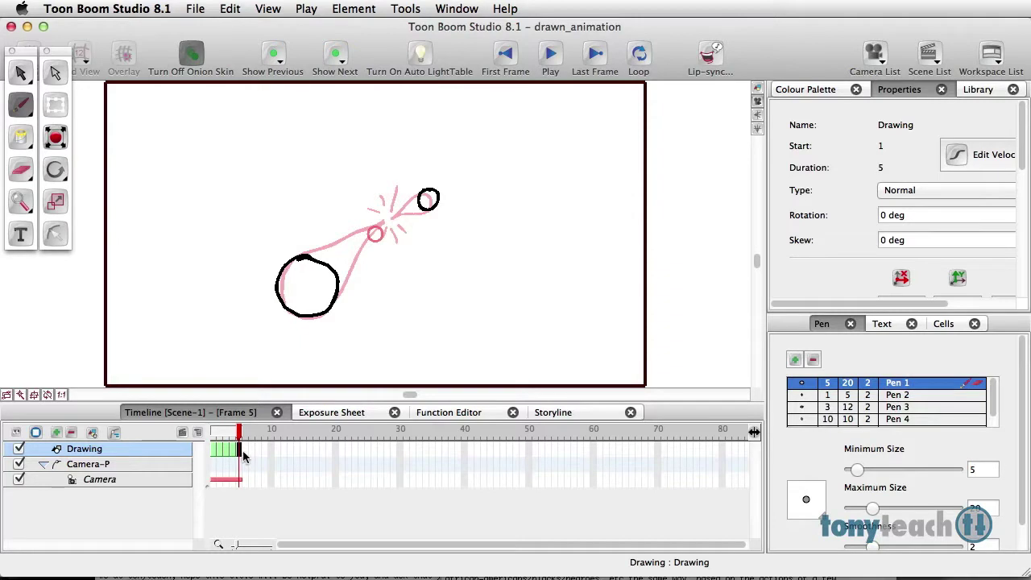
mouse_move(239, 435)
left_mouse_down()
mouse_move(211, 436)
mouse_move(240, 445)
left_mouse_up()
left_click(243, 451)
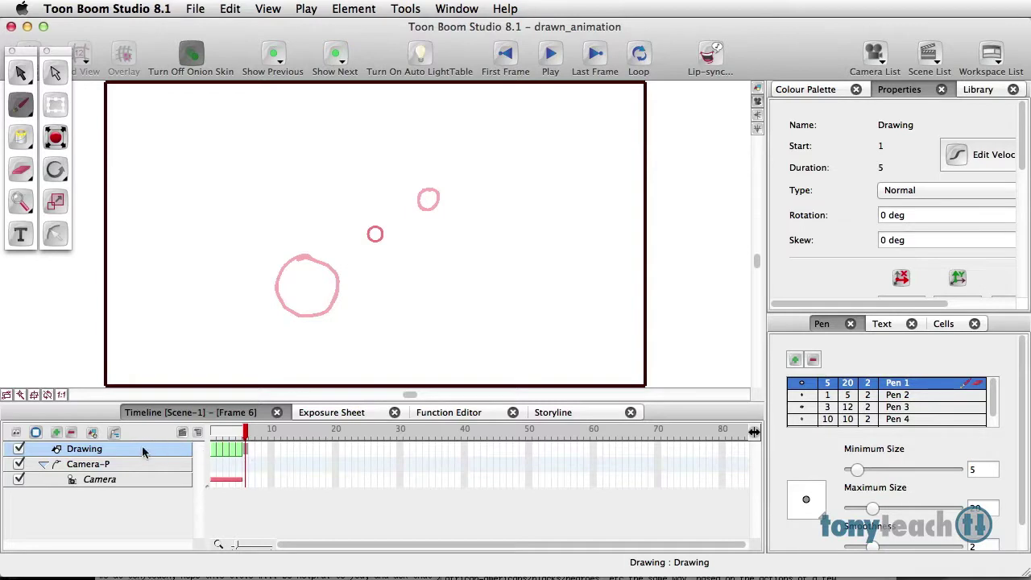
Step: Rename the original Drawing element to 'blobs', then add a fresh Drawing layer
left_click(95, 451)
double_click(91, 449)
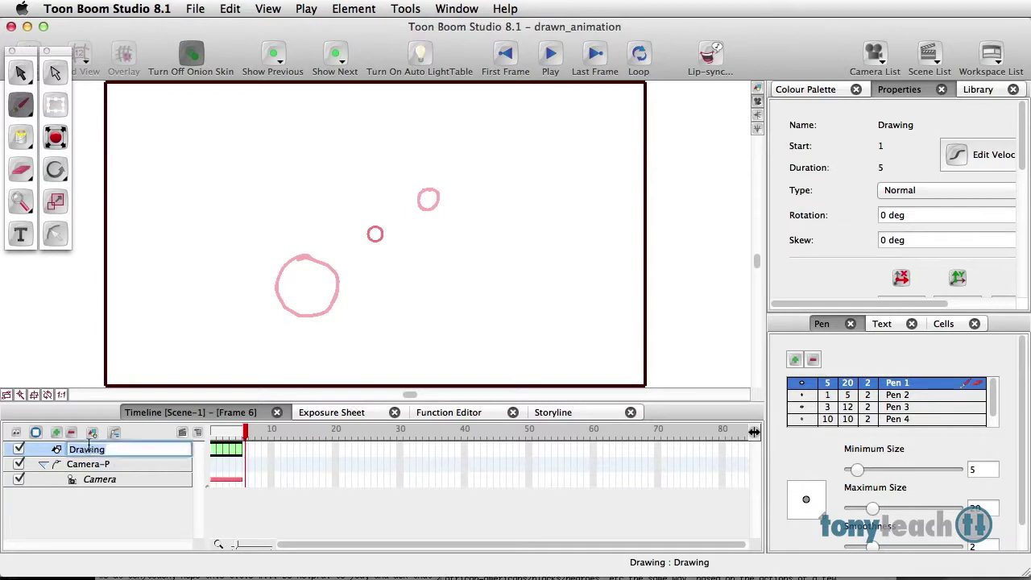
type("blobs")
key("Return")
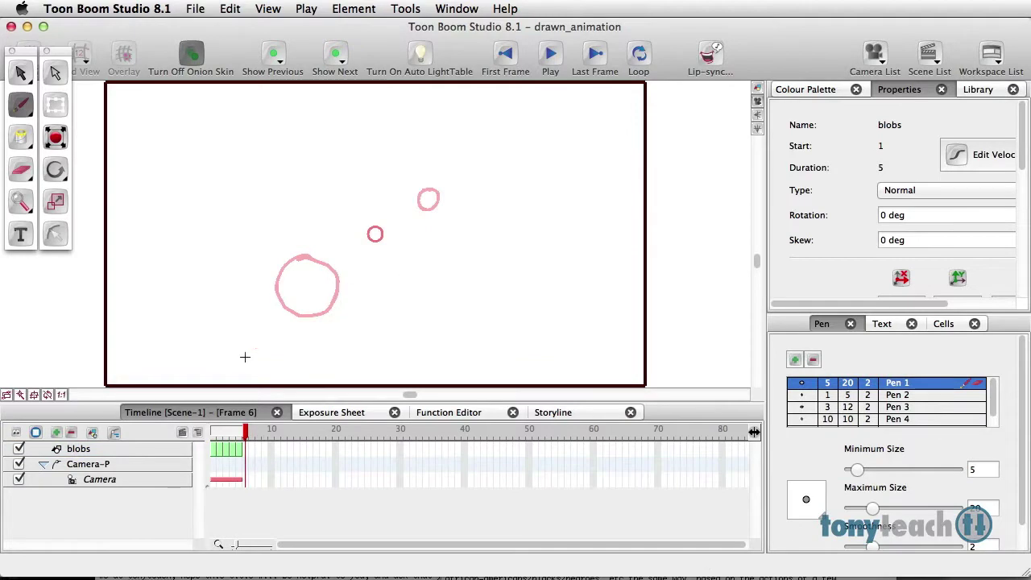
left_click(93, 435)
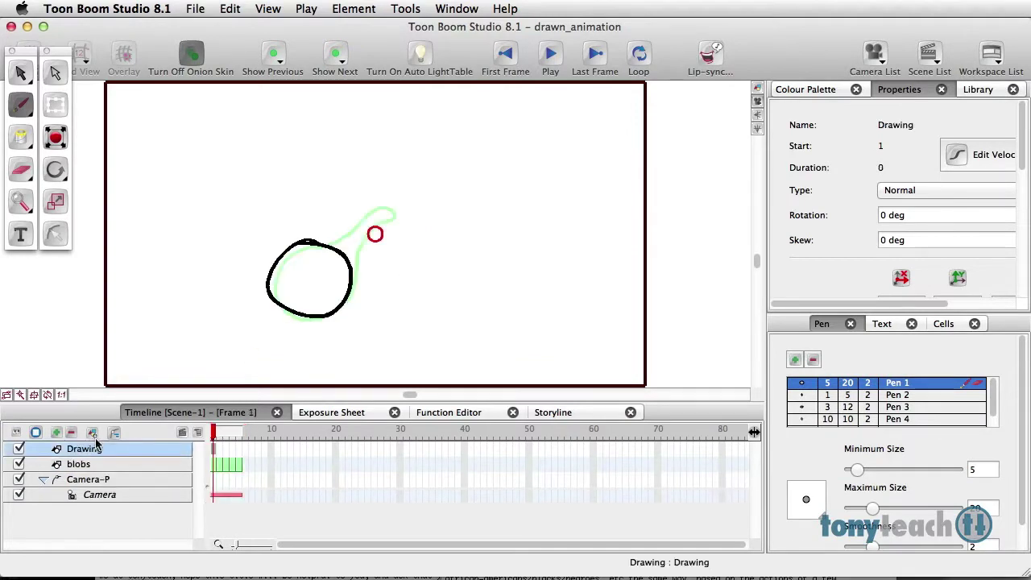
Step: Trace the little circle on frames 6, 7 and 8 of the new layer
left_click(247, 456)
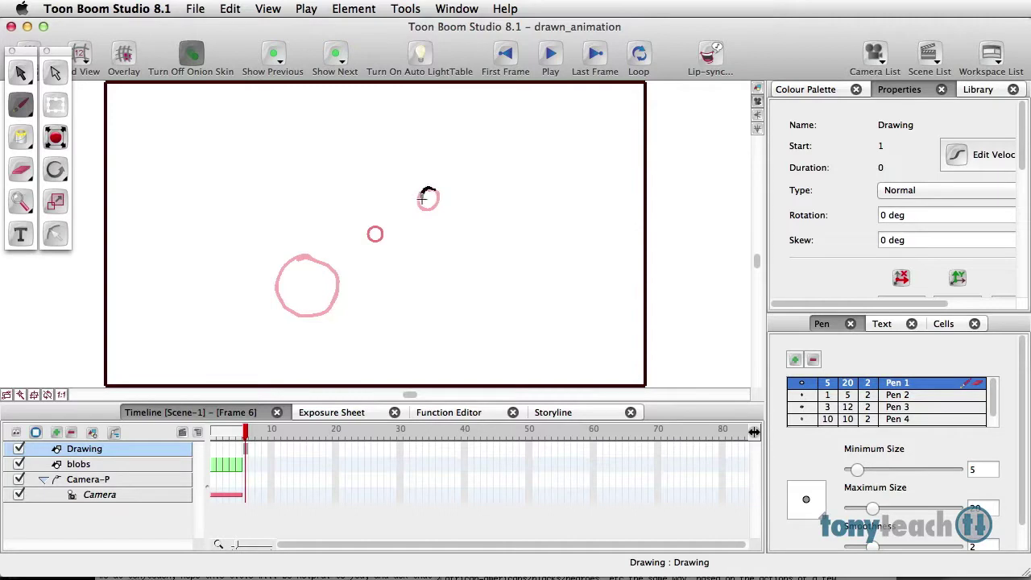
mouse_move(421, 200)
left_mouse_down()
mouse_move(438, 207)
mouse_move(435, 188)
mouse_move(426, 189)
left_mouse_up()
left_click(251, 456)
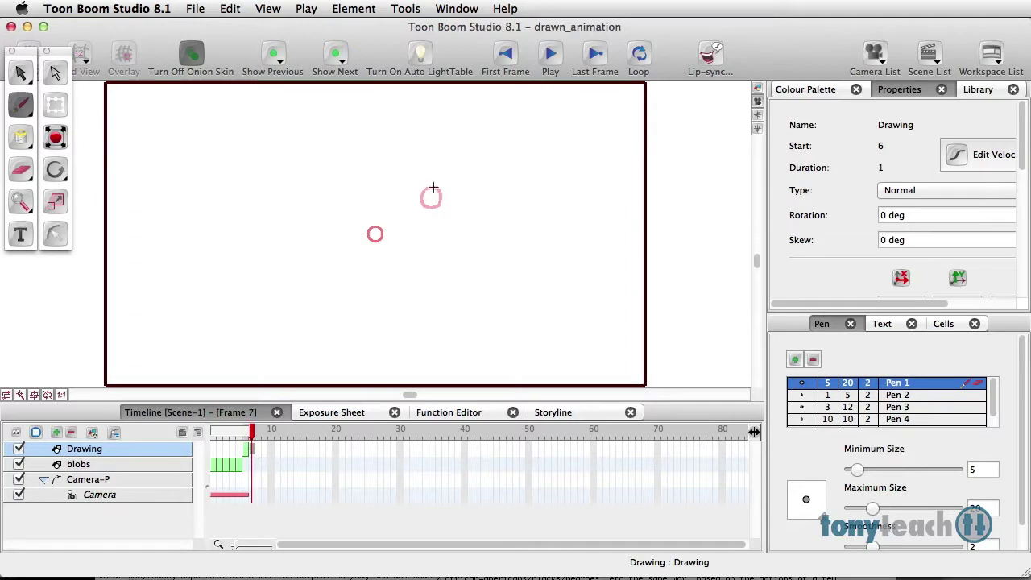
mouse_move(422, 200)
left_mouse_down()
mouse_move(440, 211)
mouse_move(443, 188)
mouse_move(423, 193)
left_mouse_up()
left_click(259, 449)
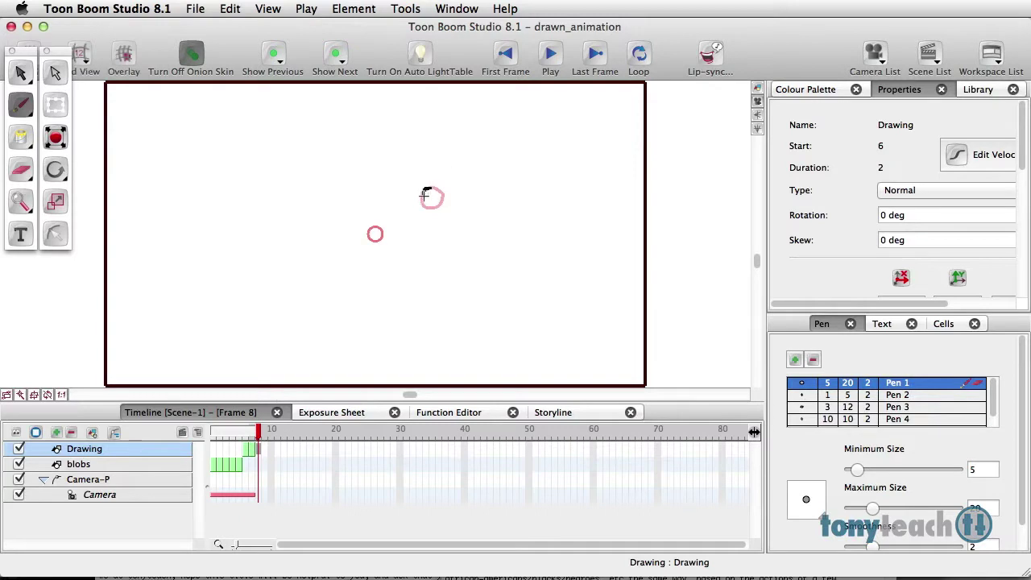
mouse_move(432, 207)
left_mouse_down()
mouse_move(441, 187)
mouse_move(420, 207)
left_mouse_up()
Step: Scrub to check the little circle, then select its cells on frames 6 to 8
mouse_move(256, 439)
left_mouse_down()
mouse_move(242, 443)
mouse_move(256, 442)
left_mouse_up()
left_click(245, 452)
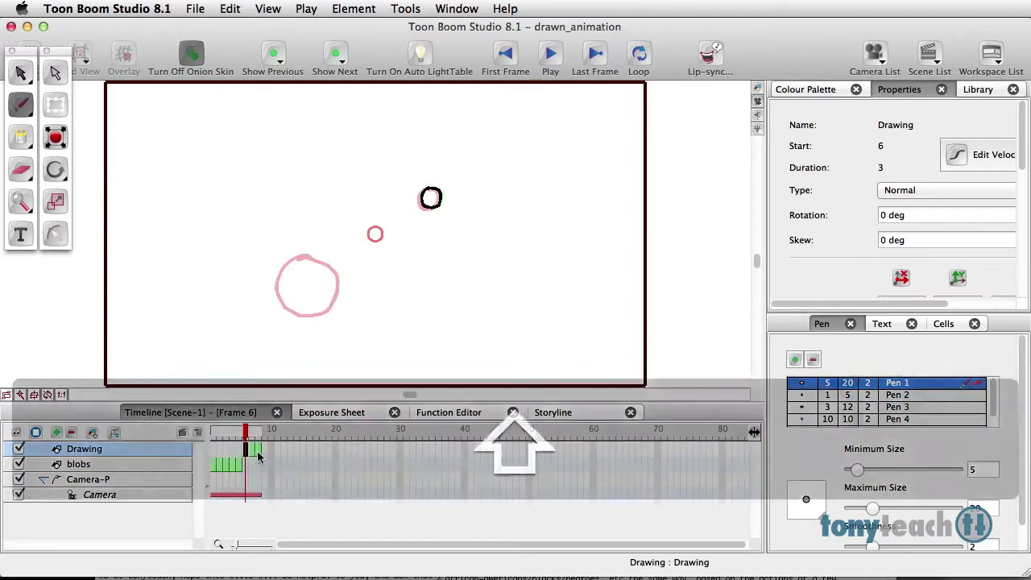
left_click(258, 456, "shift")
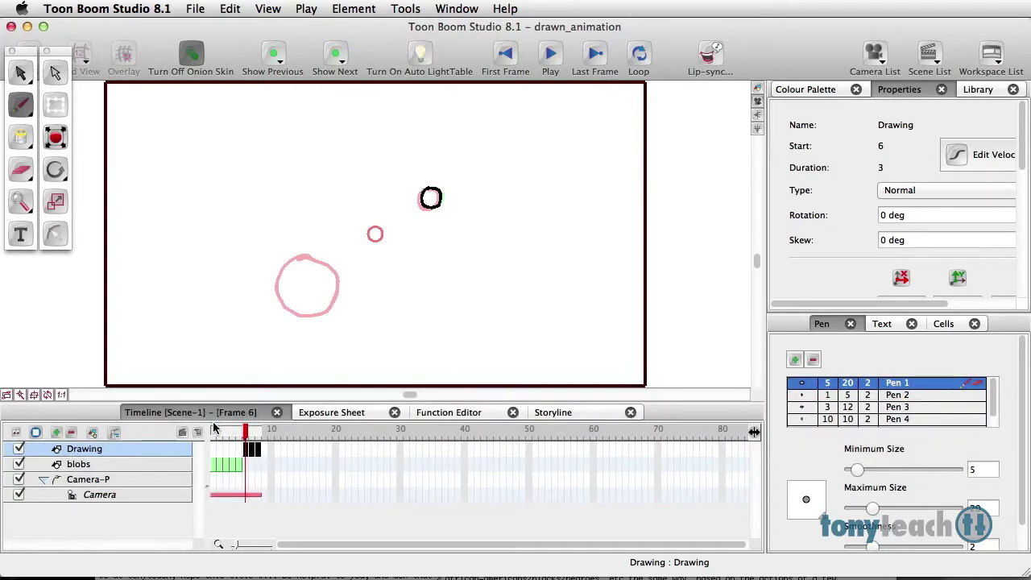
Step: Cycle the little circle's three selected drawings 20 times so they run through frame 65
right_click(258, 455)
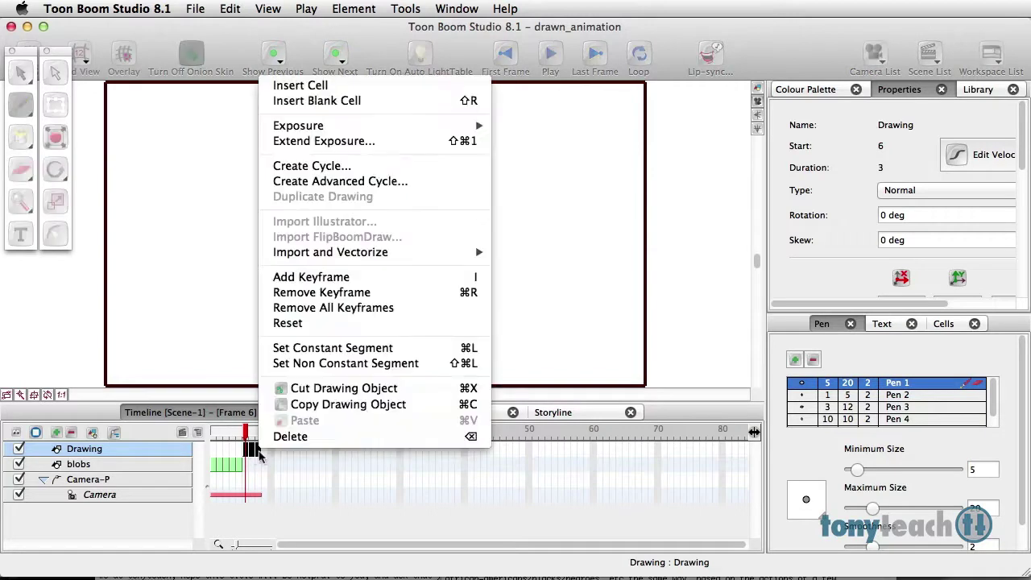
left_click(330, 172)
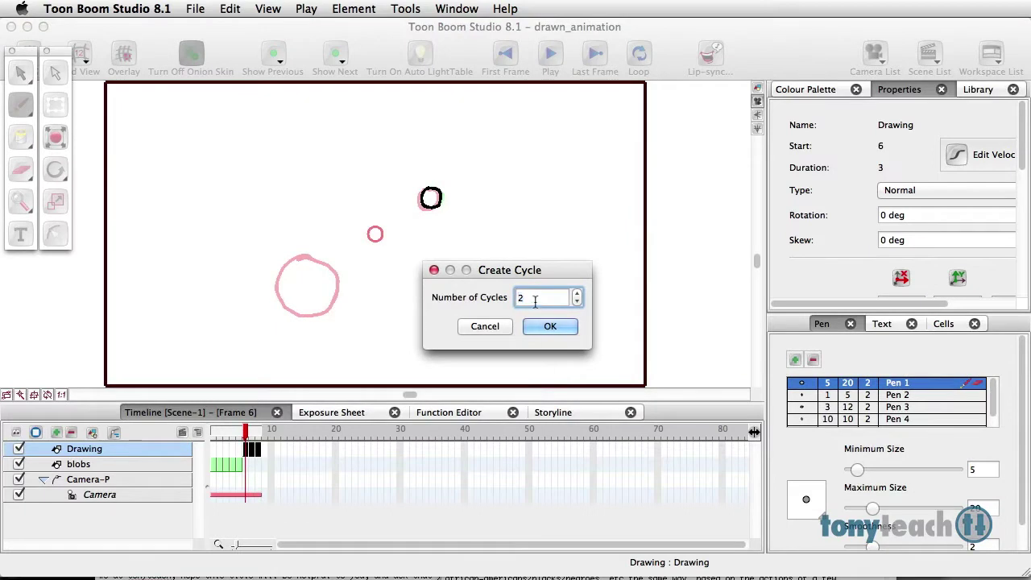
type("0")
left_click(548, 327)
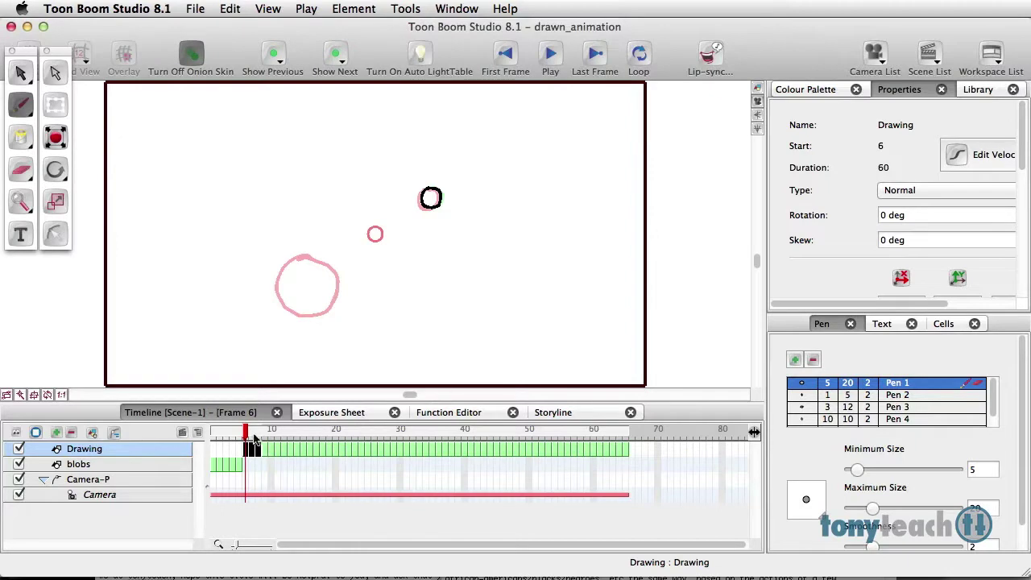
mouse_move(250, 437)
left_mouse_down()
mouse_move(421, 435)
mouse_move(238, 437)
left_mouse_up()
Step: Rename the Drawing layer to 'lil_circle' and deselect it
left_click(86, 452)
double_click(87, 453)
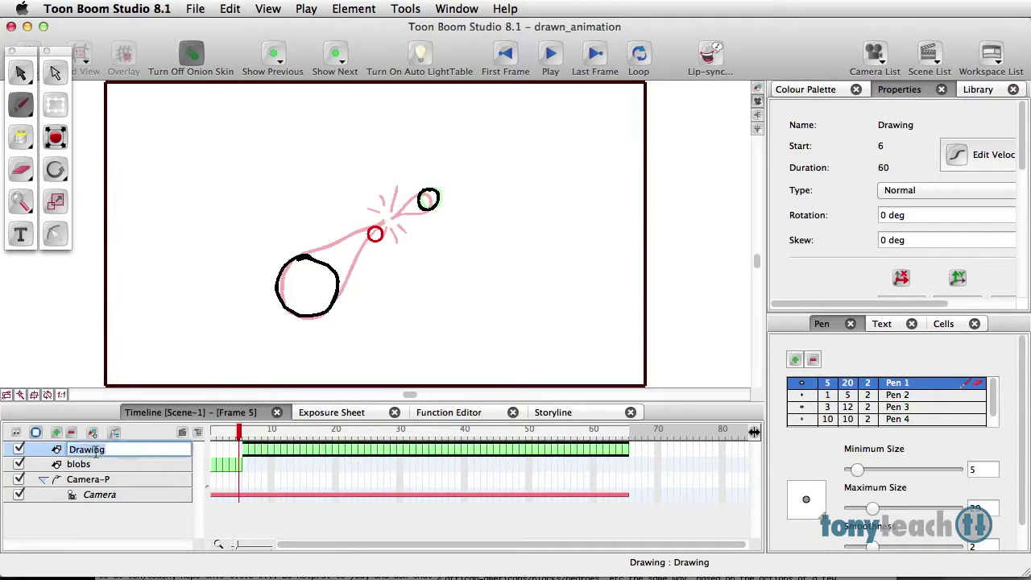
type("lil_circle")
key("Return")
left_click(128, 513)
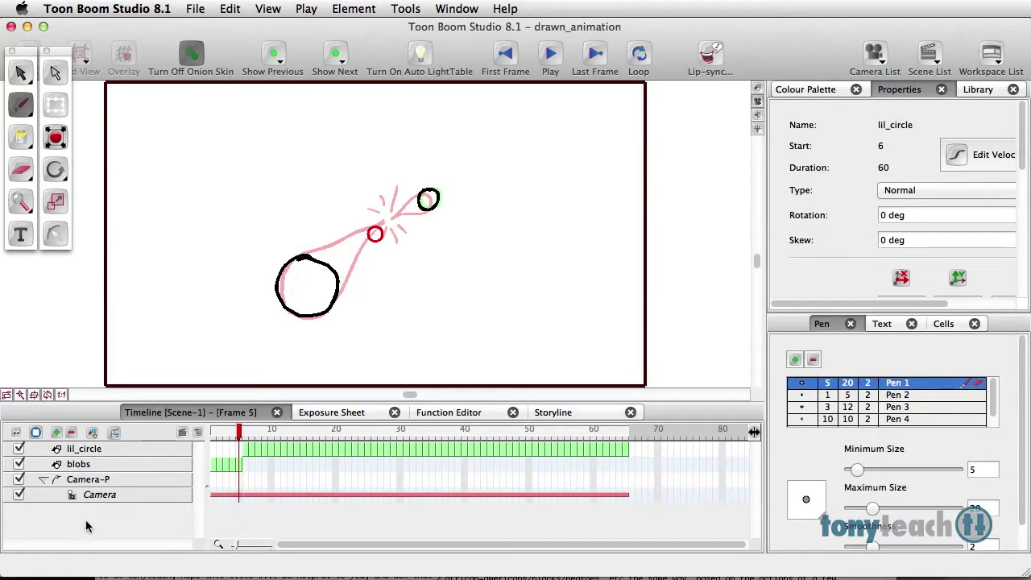
Step: Add a new drawing layer named 'big_circle' above lil_circle and go to its frame 6
left_click(92, 434)
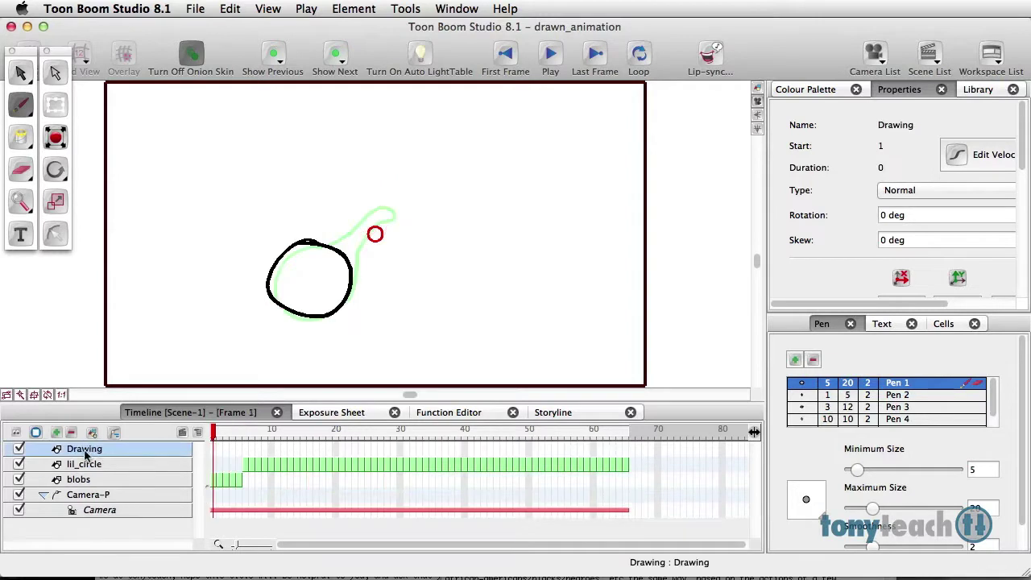
double_click(85, 450)
type("big_cir")
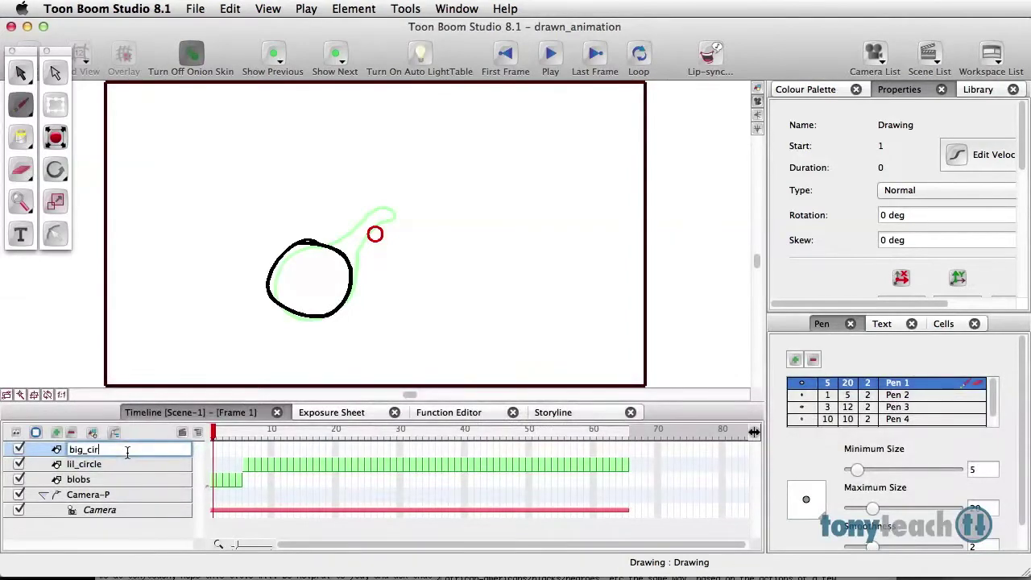
type("cle")
key("Return")
left_click(248, 456)
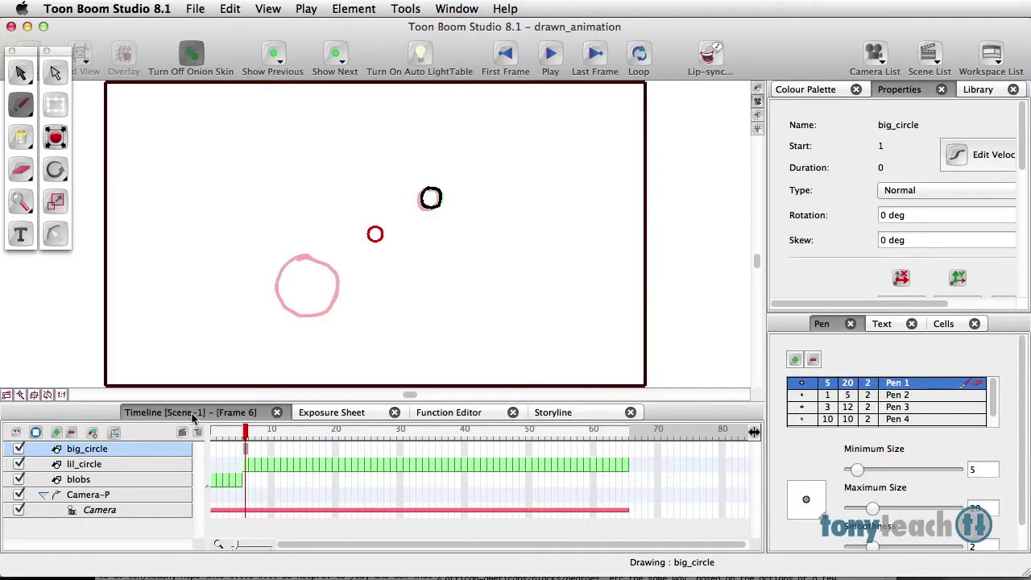
Step: Show an enlarged exposure sheet and draw the big circle on frame 6 of big_circle
left_click(326, 413)
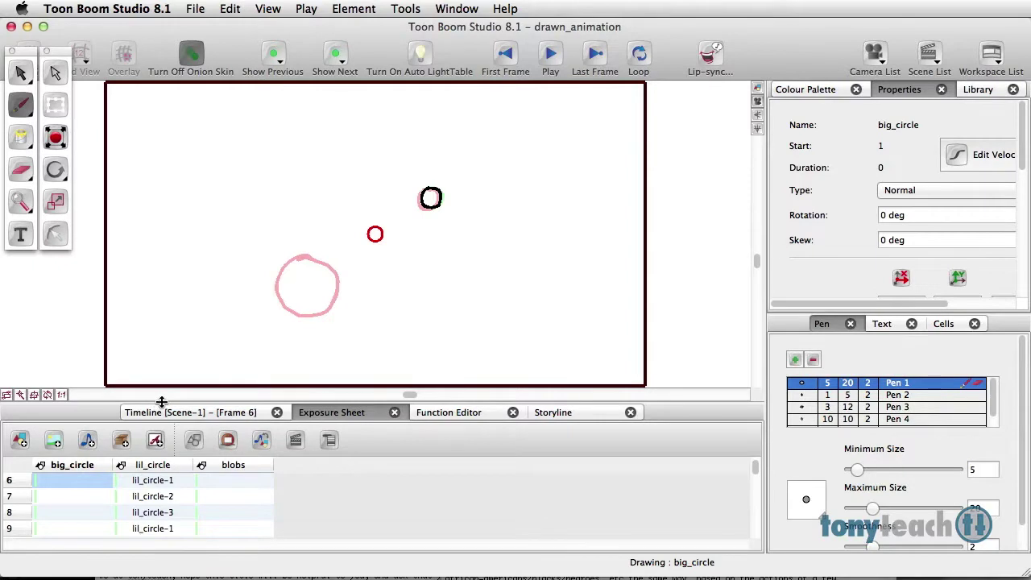
left_click_drag(161, 394, 137, 274)
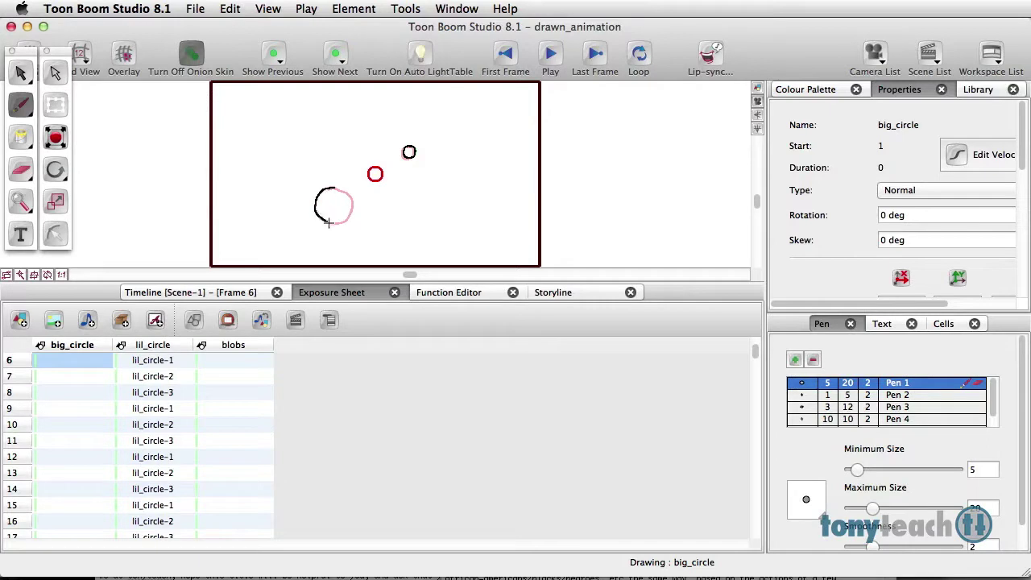
left_click_drag(341, 192, 332, 189)
Step: Draw the big circle on frame 7 of big_circle
left_click(80, 376)
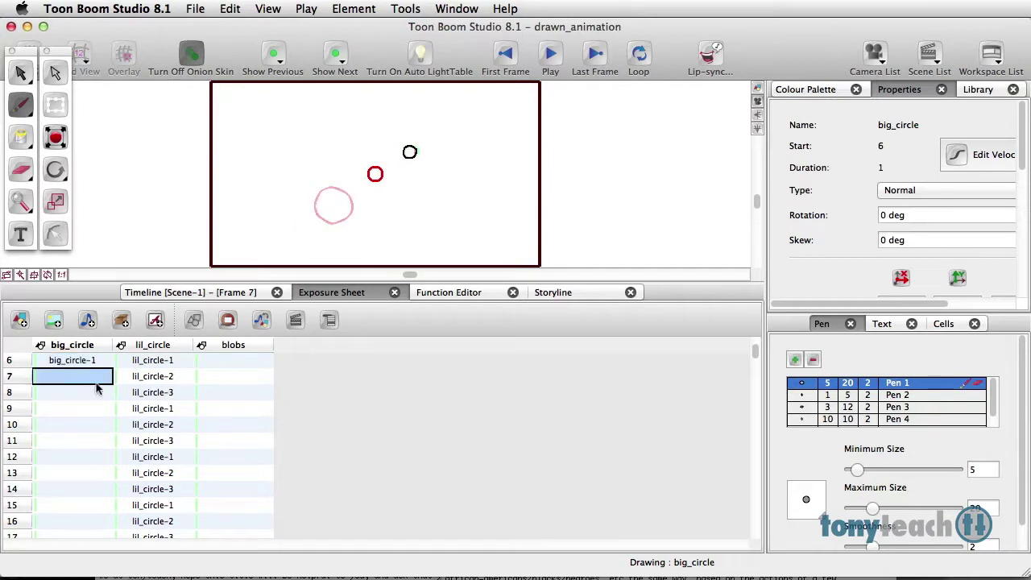
left_click(79, 425)
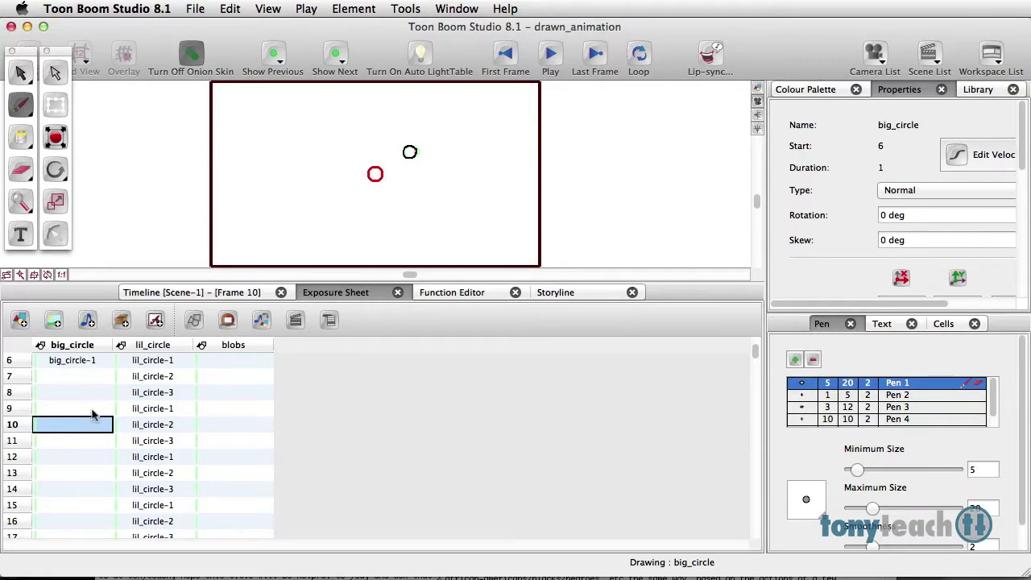
left_click(98, 362)
left_click(89, 440)
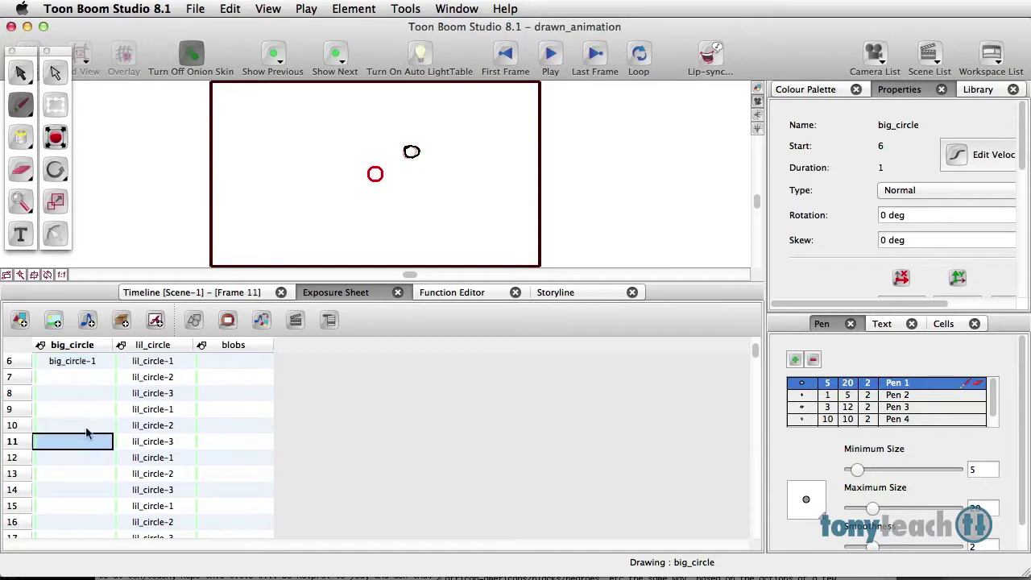
left_click(84, 395)
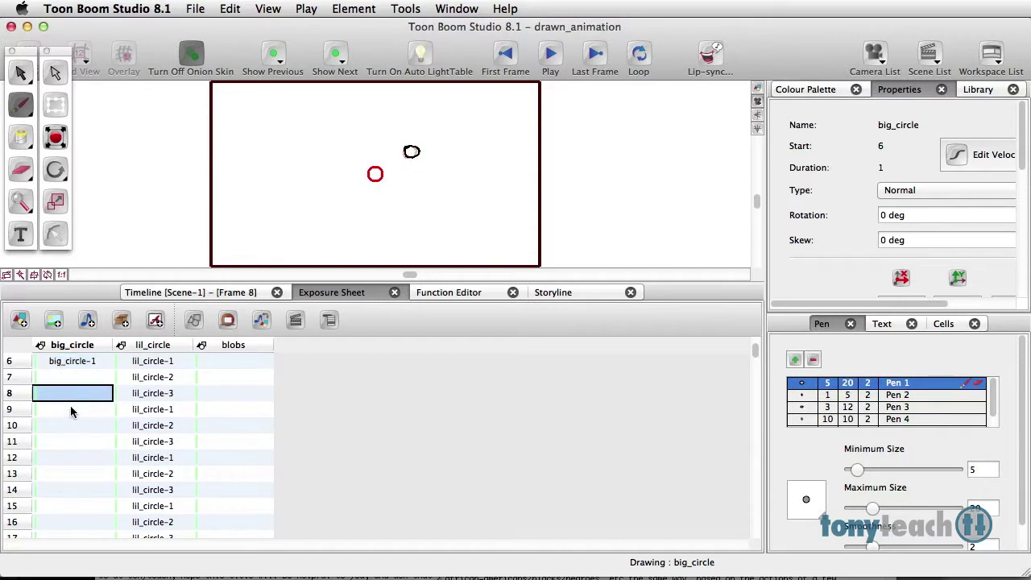
left_click(102, 379)
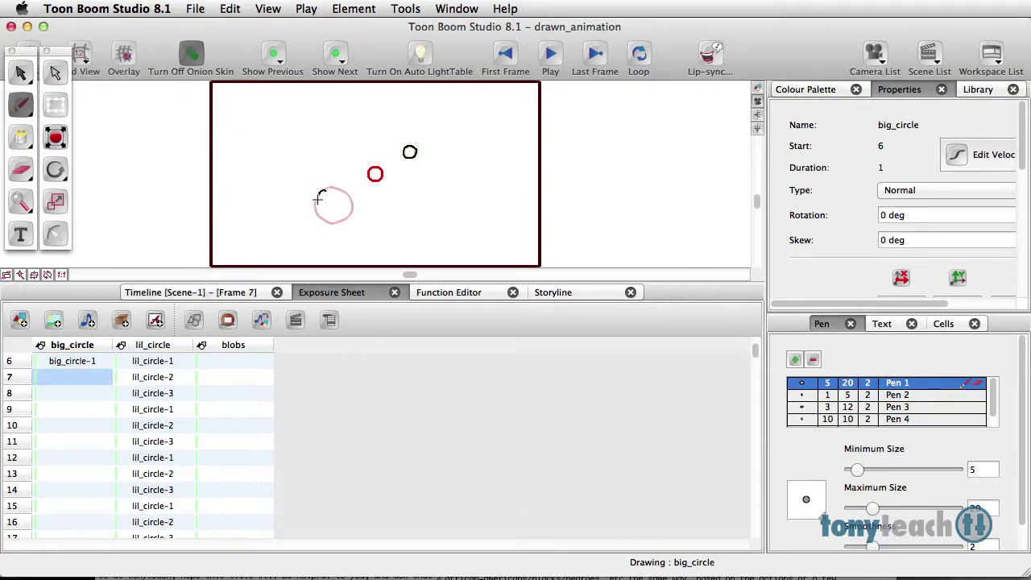
left_click_drag(351, 208, 344, 189)
Step: Draw the big circle on frame 8 of big_circle
left_click(76, 394)
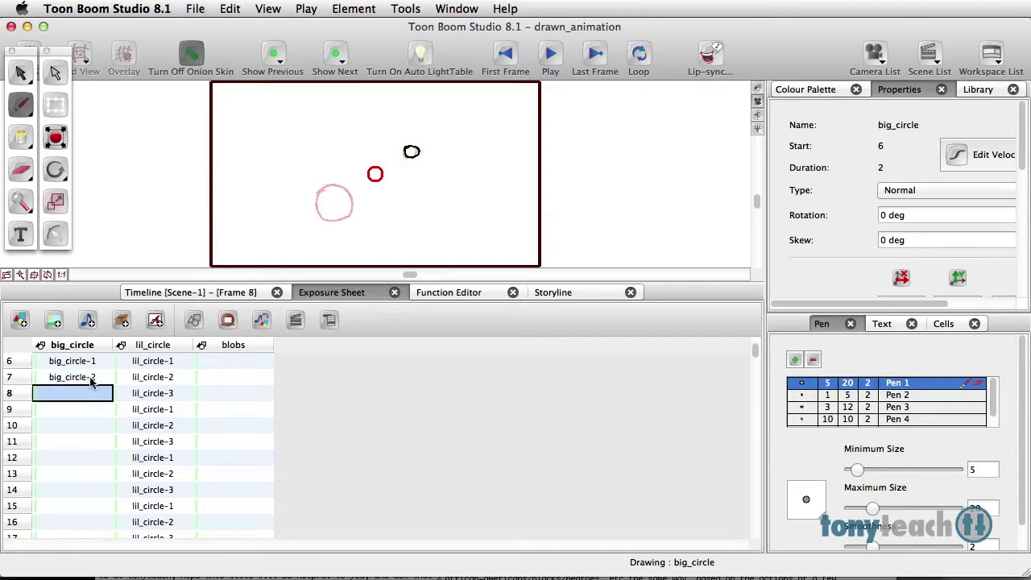
left_click_drag(321, 189, 317, 193)
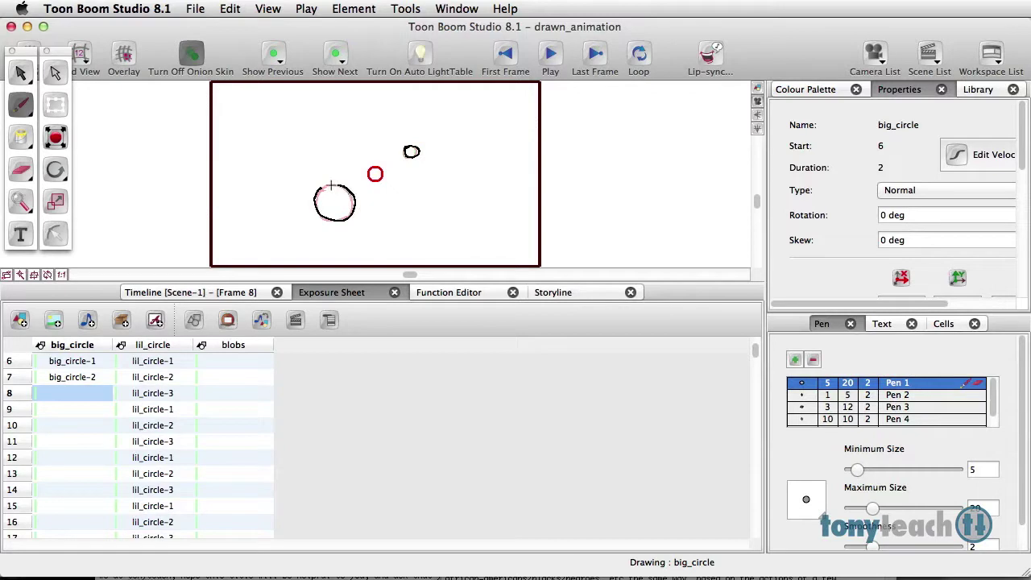
left_click_drag(328, 186, 311, 188)
Step: Cycle big_circle's frames 6–8 20 times, giving the layer a 60-frame duration
left_click(89, 362, "shift")
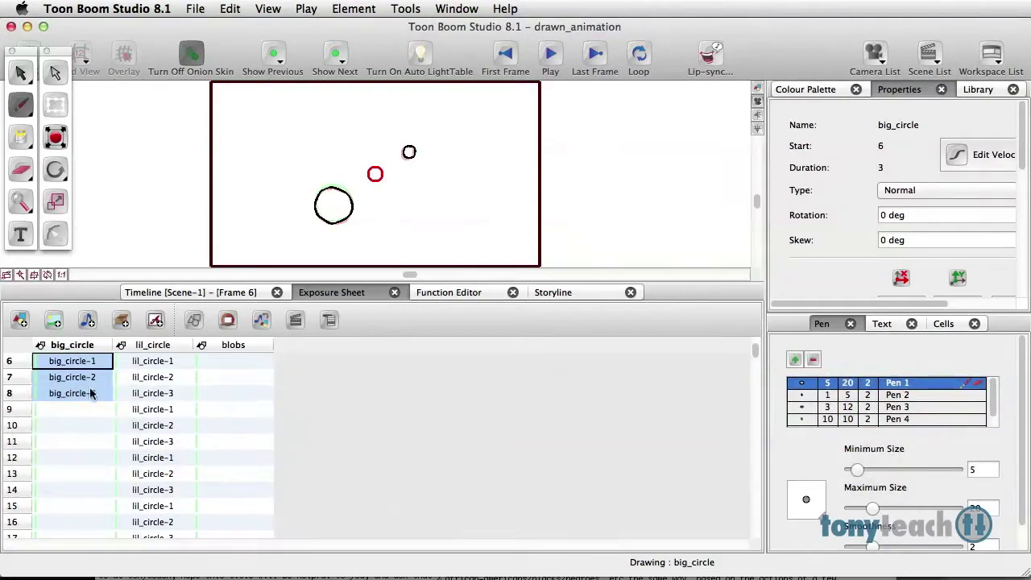
right_click(99, 375)
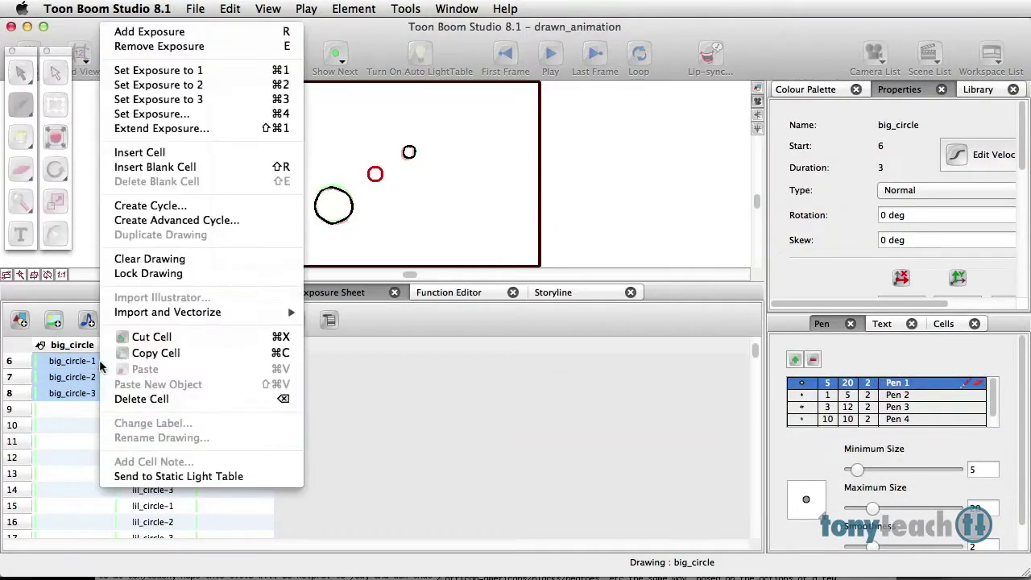
left_click(173, 205)
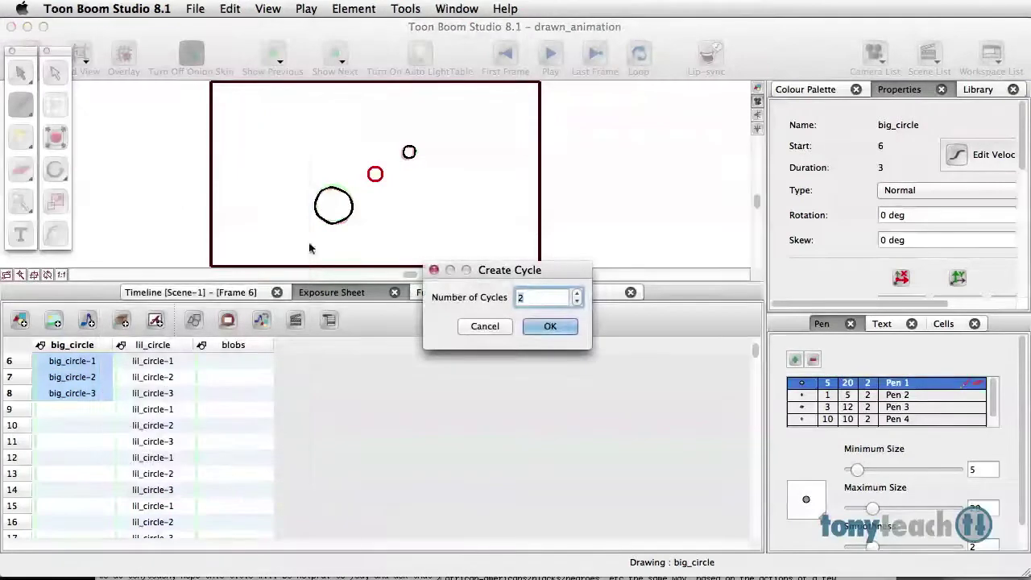
type("20")
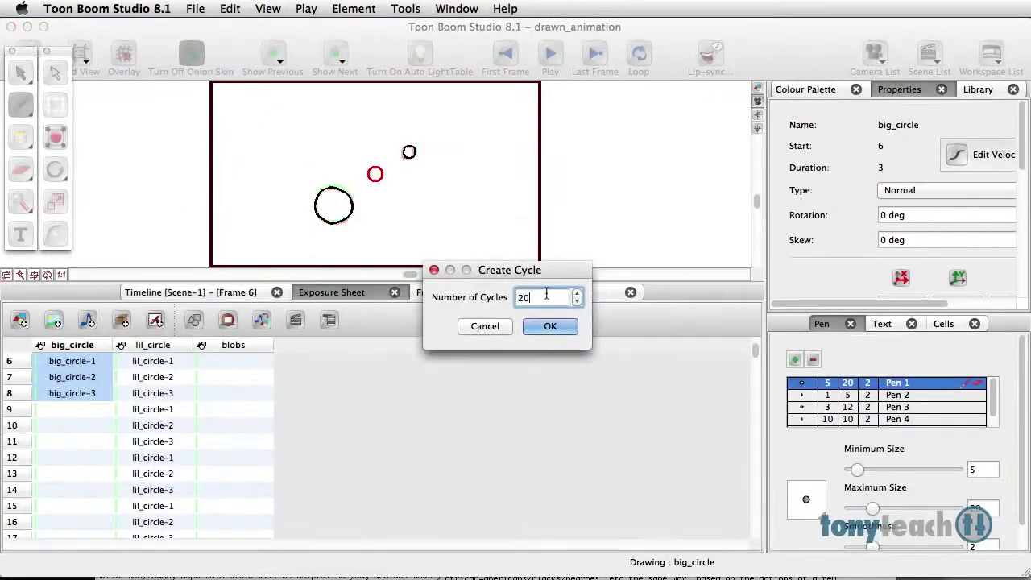
left_click(548, 326)
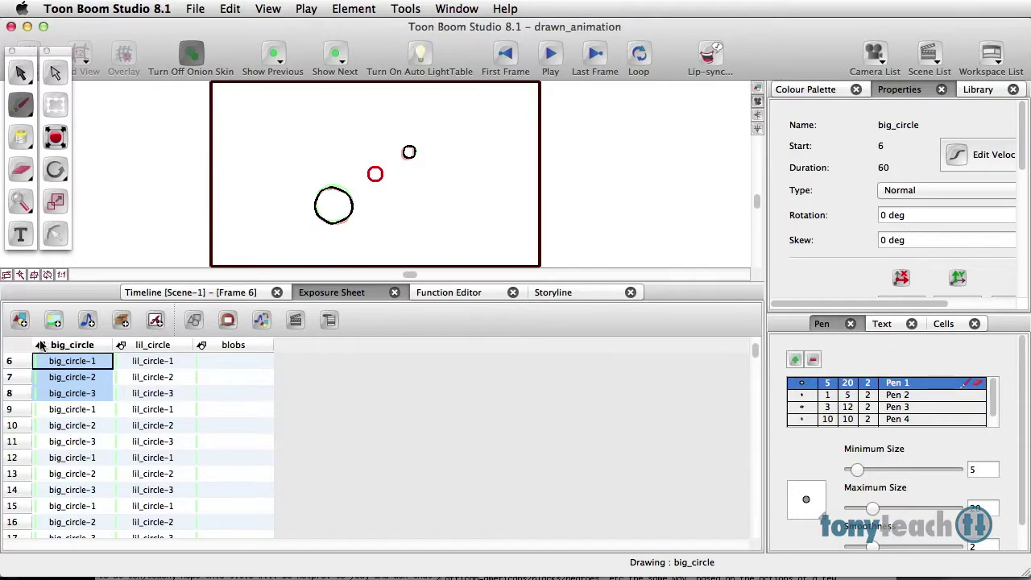
Step: Back in the timeline, use the Rotate tool to move big_circle's pivot onto the big circle
left_click(181, 293)
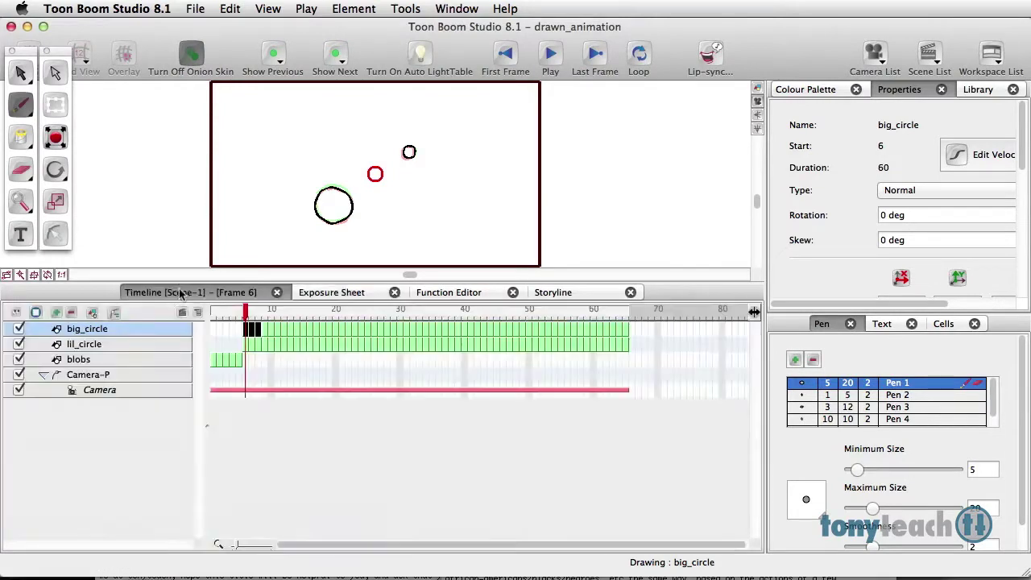
mouse_move(248, 316)
left_mouse_down()
mouse_move(524, 323)
mouse_move(247, 320)
left_mouse_up()
left_click_drag(56, 170, 95, 171)
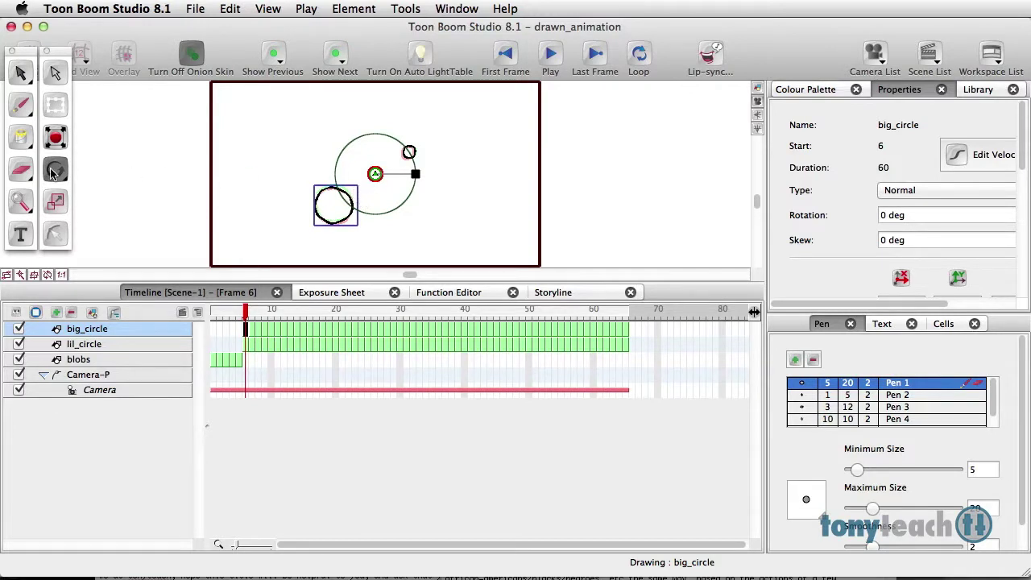
left_click_drag(376, 174, 334, 206)
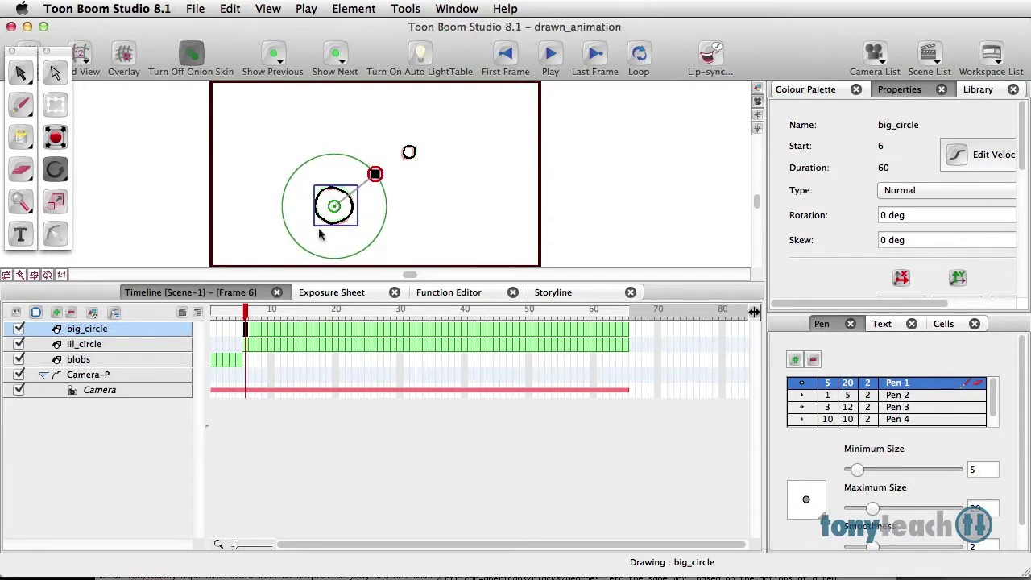
Step: Move lil_circle's pivot onto the little circle, then reselect big_circle
left_click(247, 345)
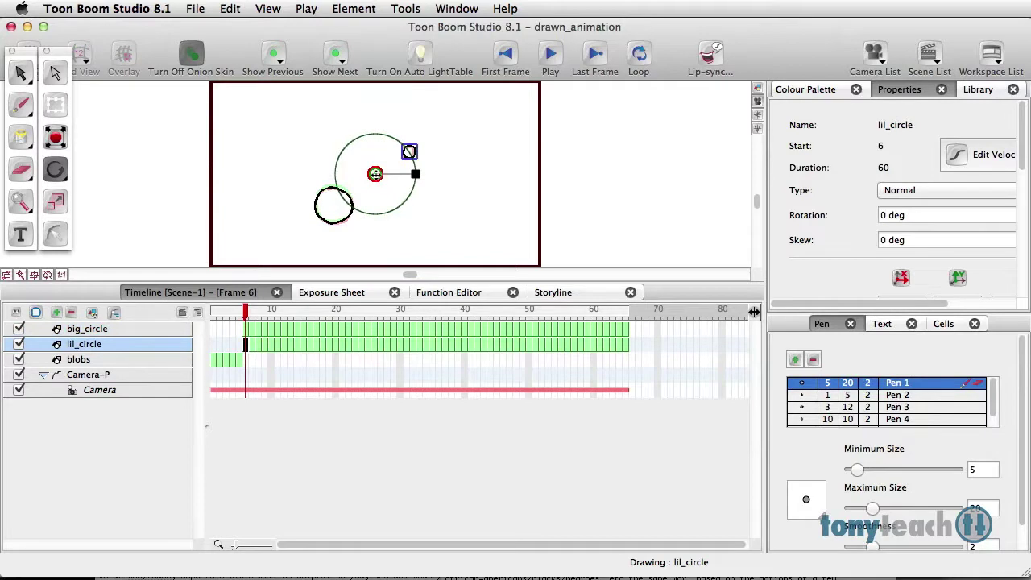
left_click_drag(375, 174, 410, 153)
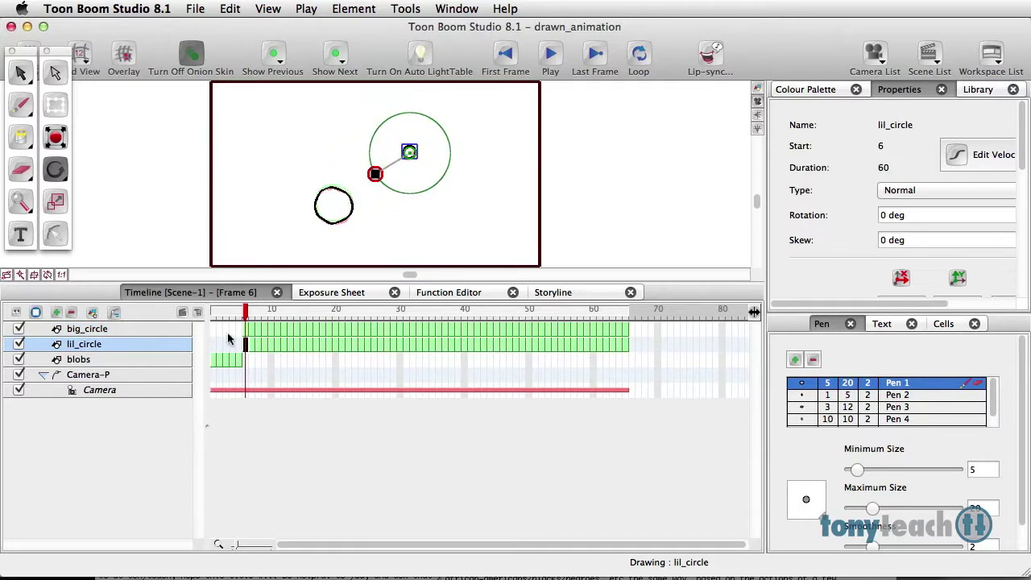
left_click(246, 330)
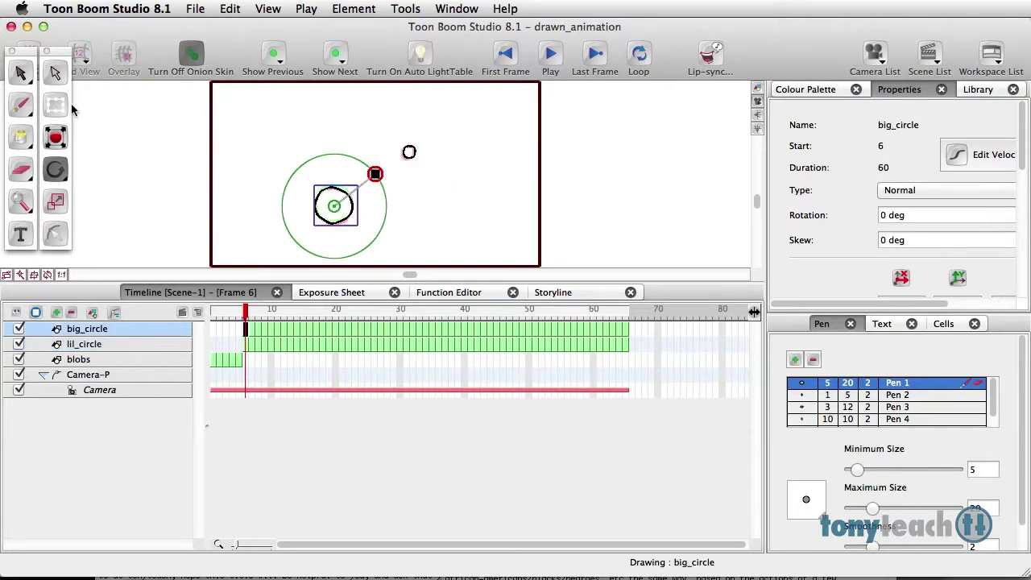
left_click(62, 110)
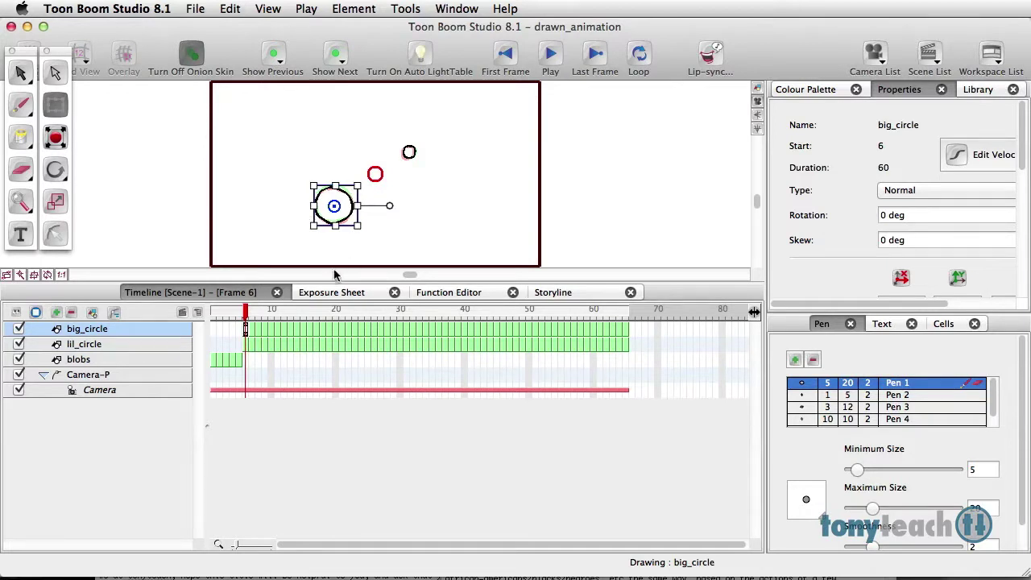
Step: Drag the big circle to the stage's upper left at the end frame
key("Return")
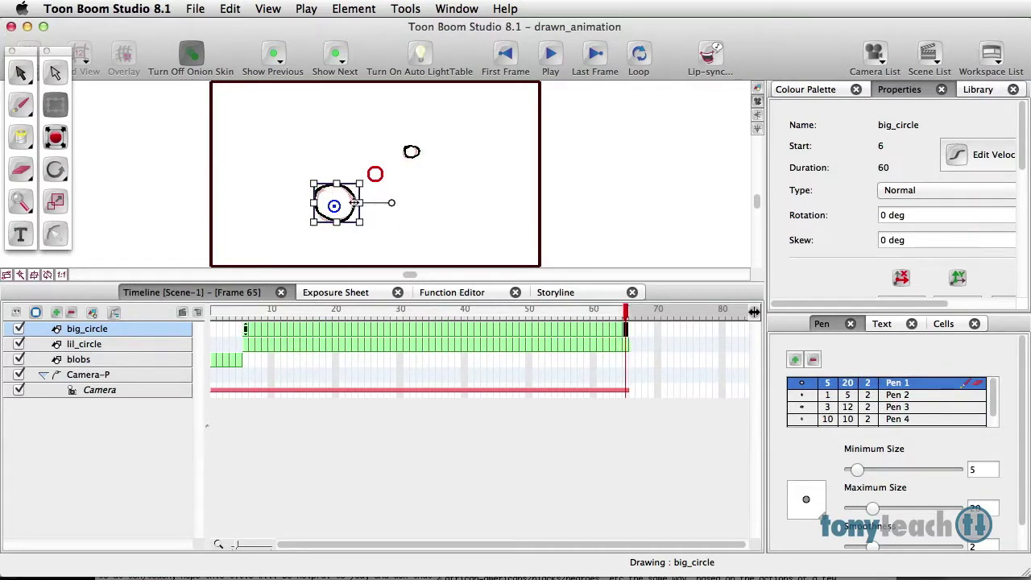
left_click_drag(354, 206, 297, 121)
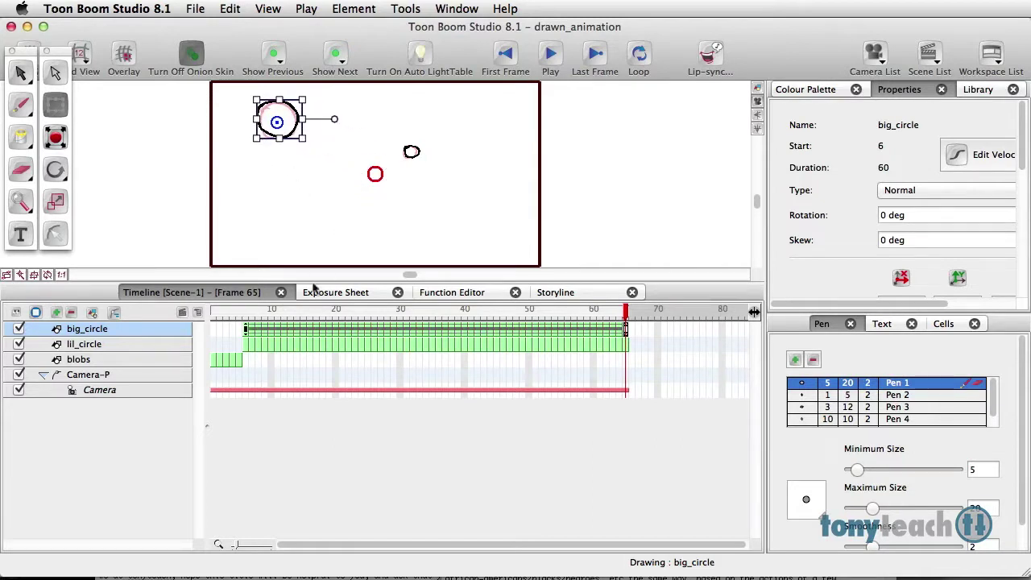
left_click(246, 346)
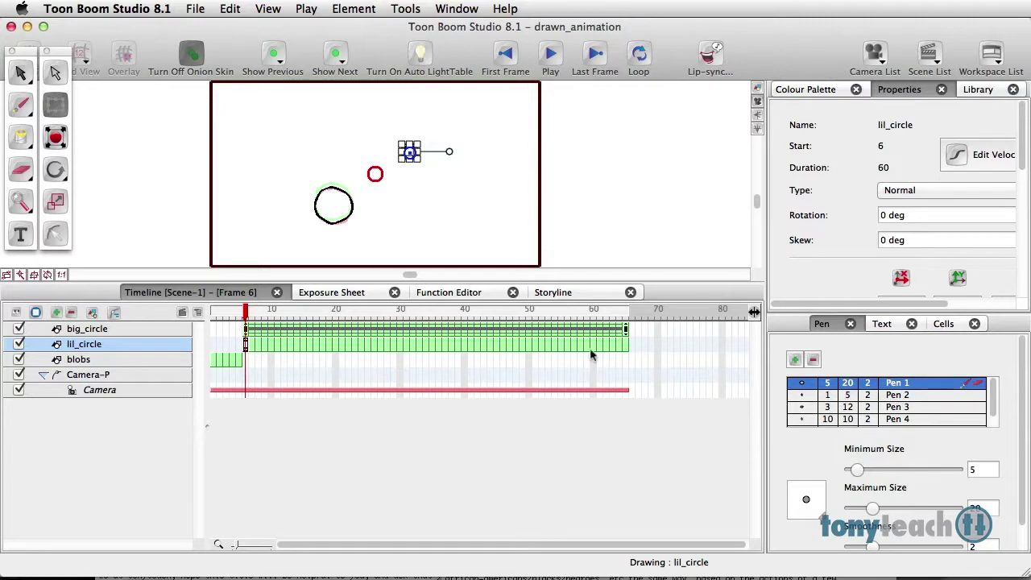
Step: At frame 65, drag the little circle to the lower right, then scrub back to review
left_click(625, 347)
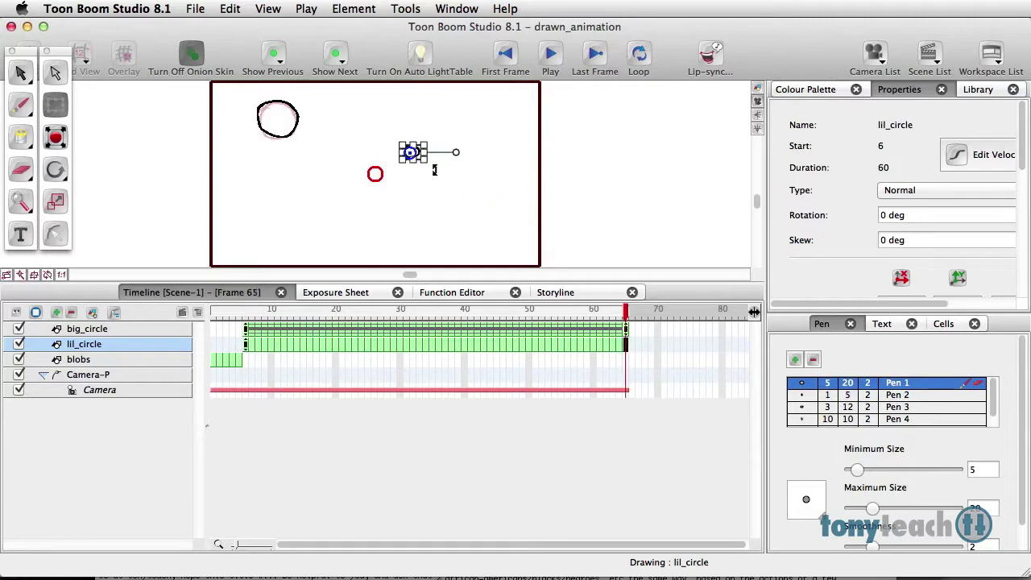
left_click_drag(418, 150, 521, 244)
left_click(261, 410)
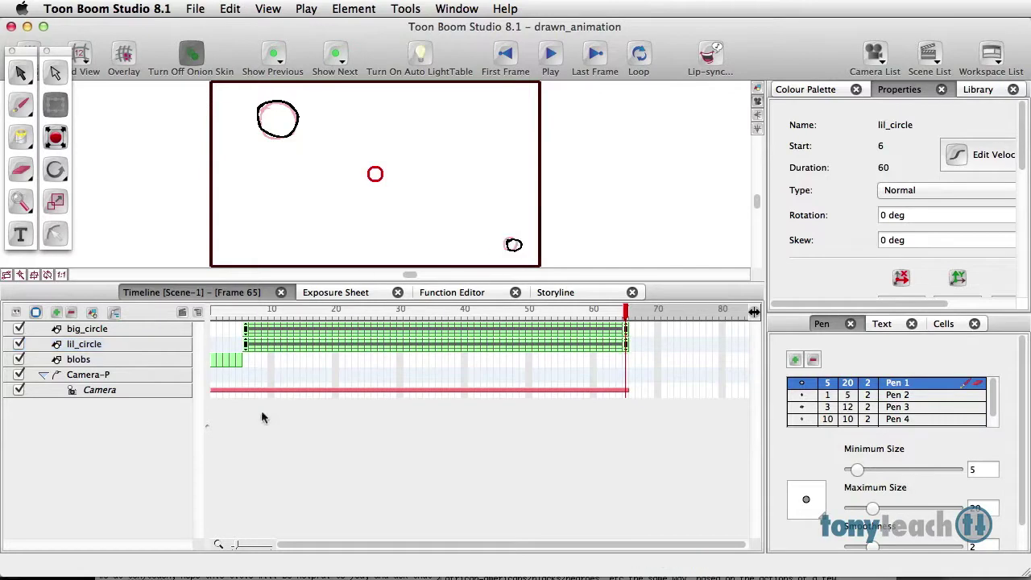
left_click_drag(255, 318, 187, 322)
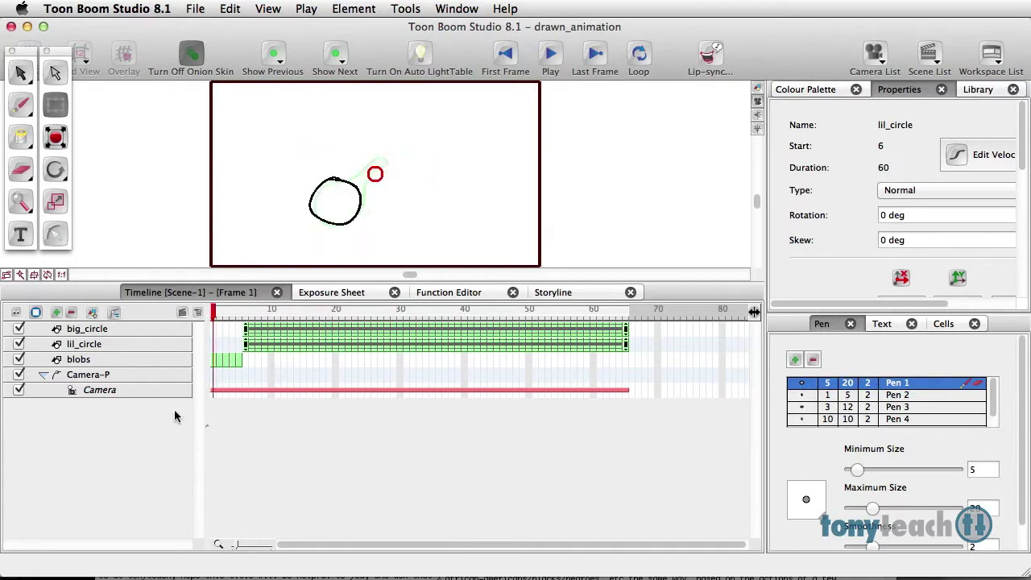
Step: Play the 65-frame animation, stopping at frame 40
left_click_drag(21, 73, 108, 68)
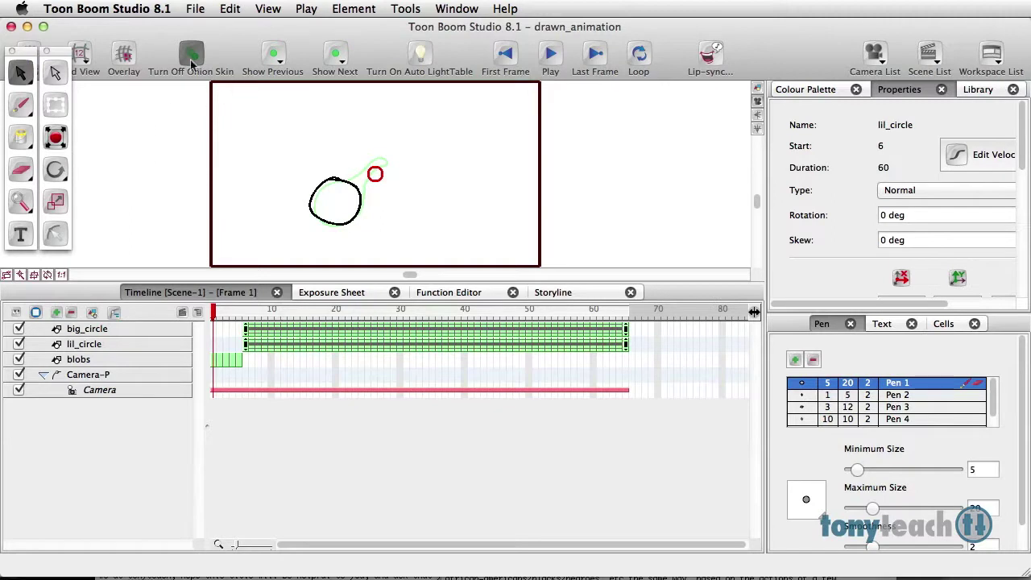
left_click(554, 56)
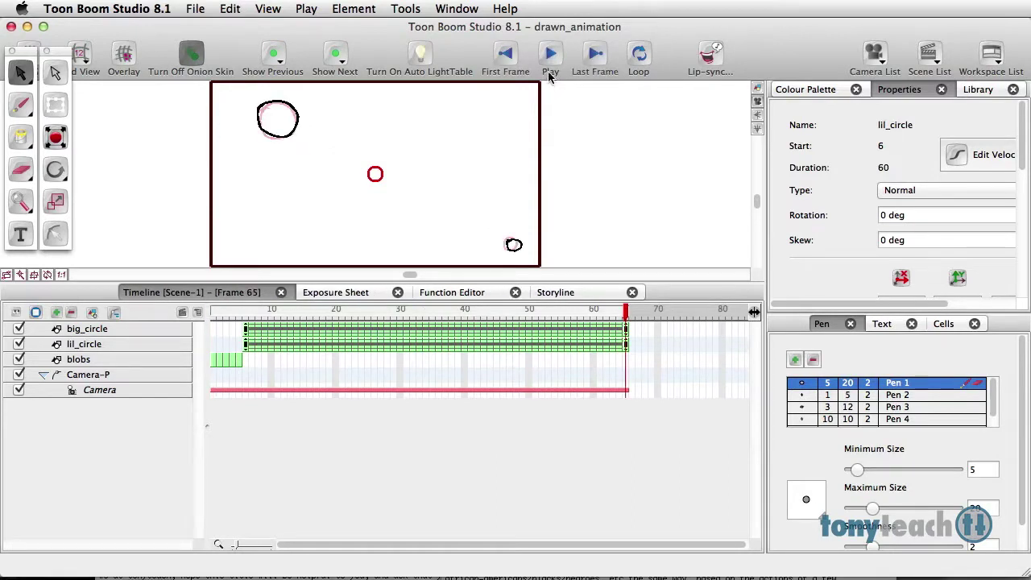
left_click(554, 57)
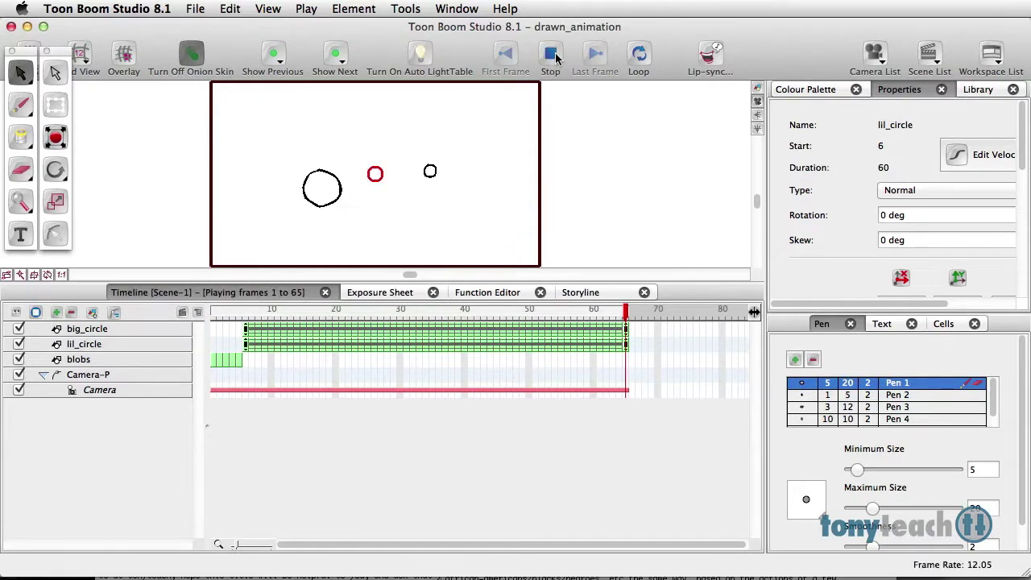
left_click(551, 55)
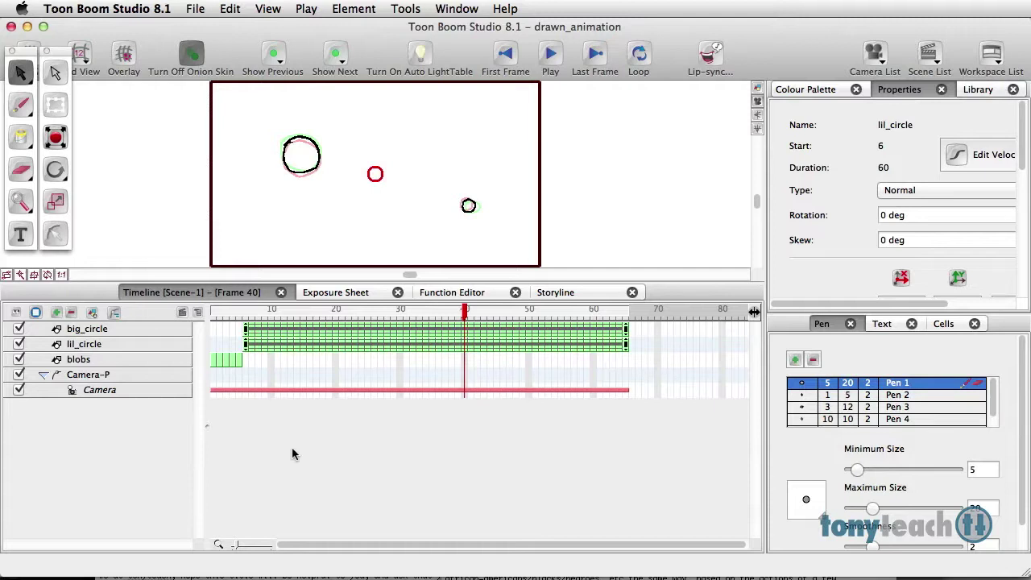
Step: Enlarge the stage view and play the animation on a continuous loop
left_click_drag(410, 275, 410, 409)
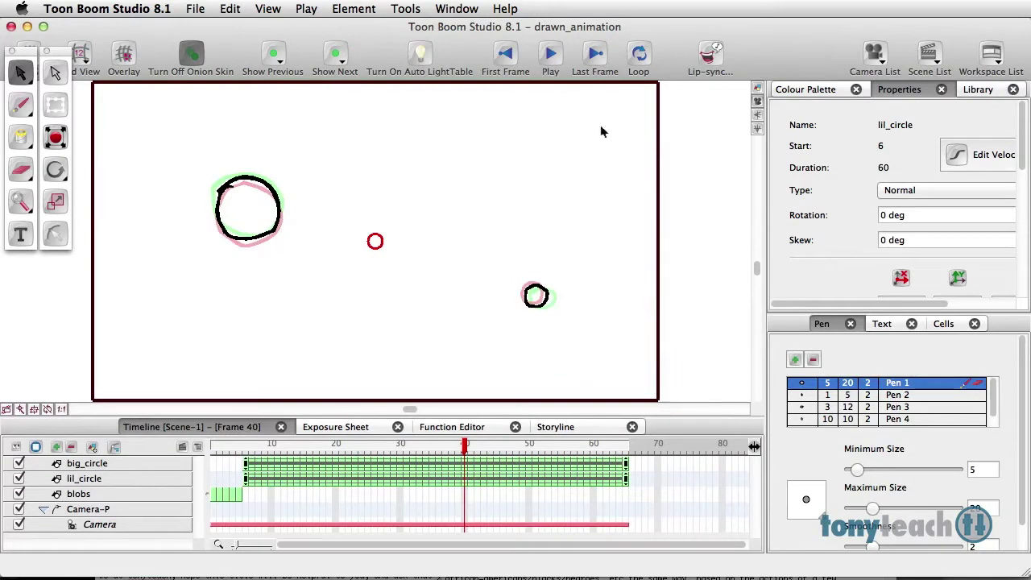
left_click(638, 53)
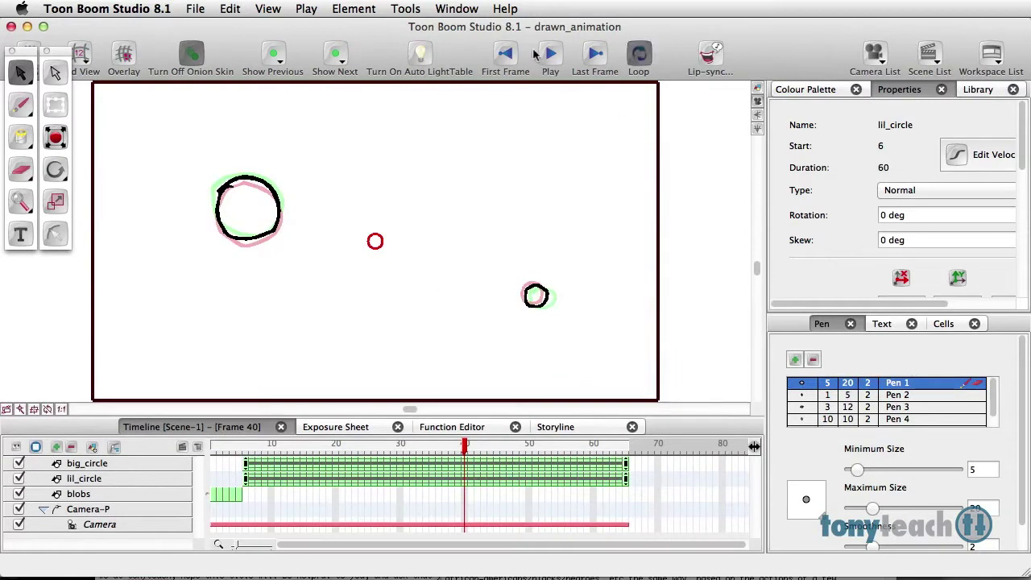
left_click(548, 54)
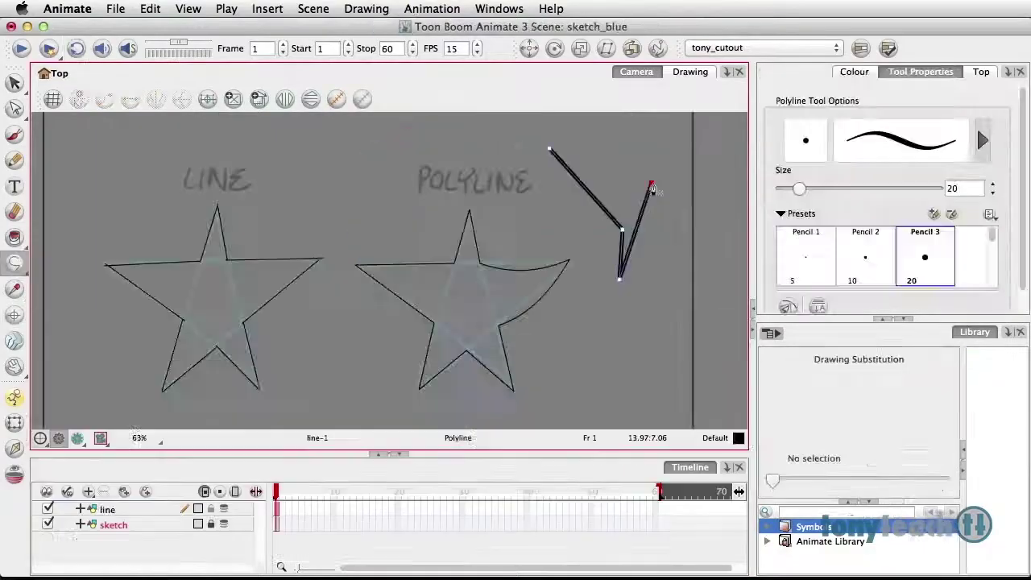
Step: Set the polyline brush size to 60, then drag the bar scene's camera and scrub forward
left_click_drag(806, 197, 835, 197)
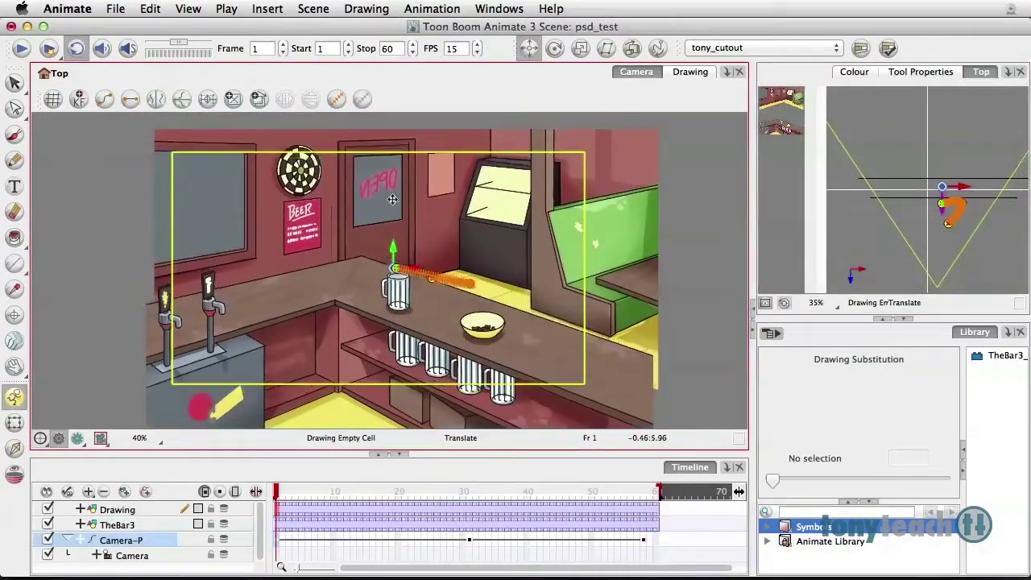
left_click_drag(392, 199, 393, 188)
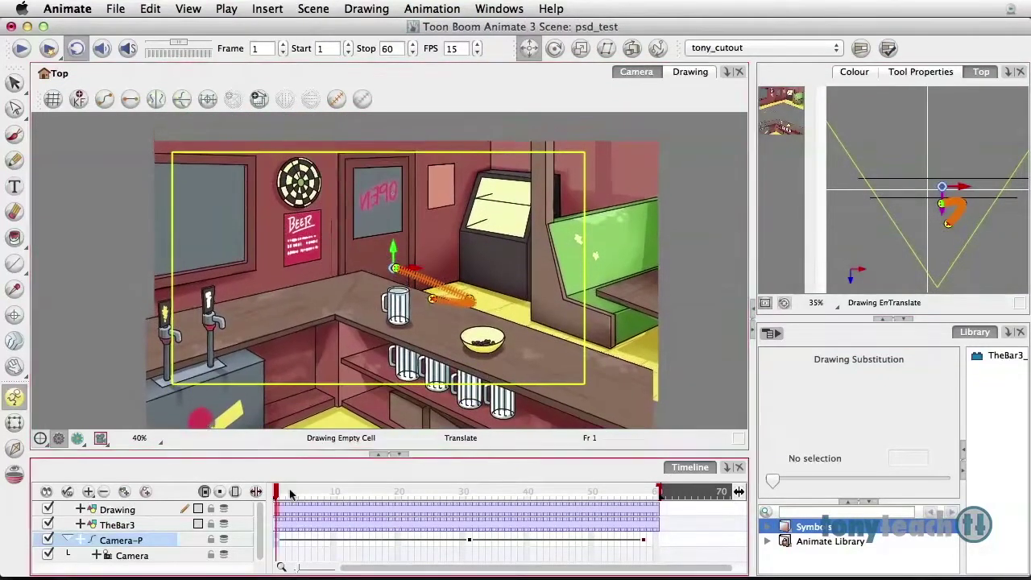
left_click_drag(276, 493, 295, 495)
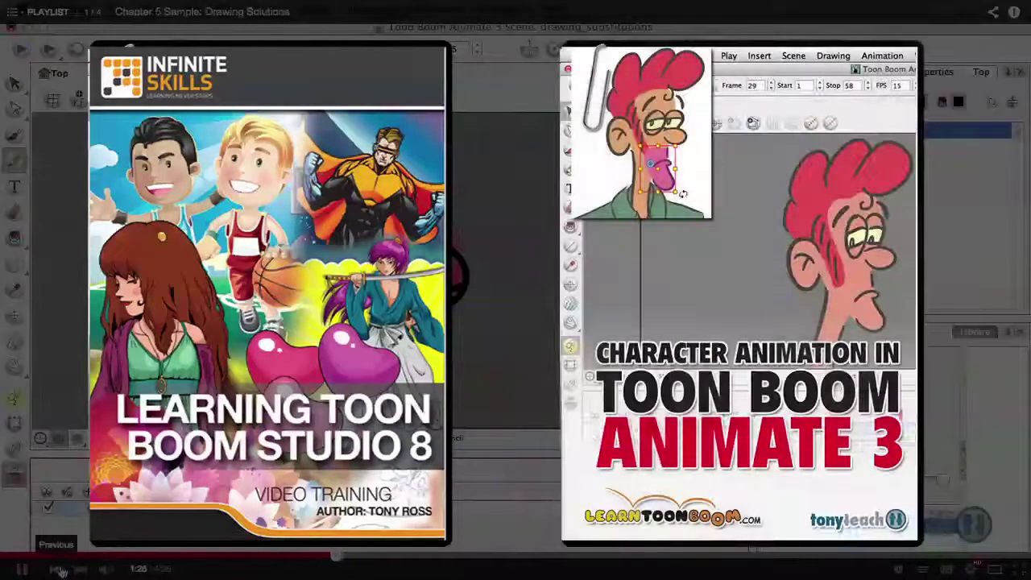
Step: Show the YouTube playlist listing the series' chapter sample videos
left_click(924, 569)
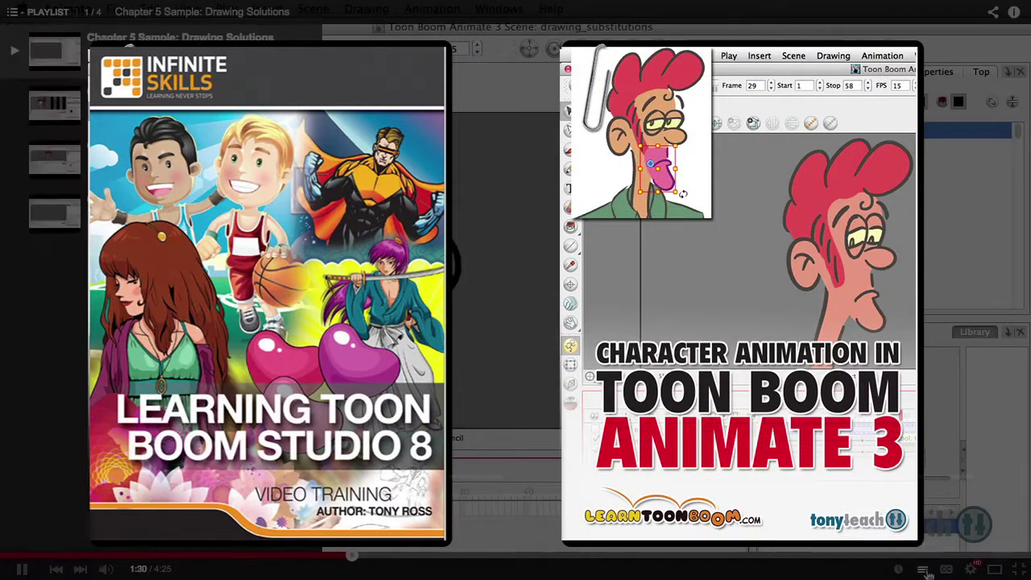